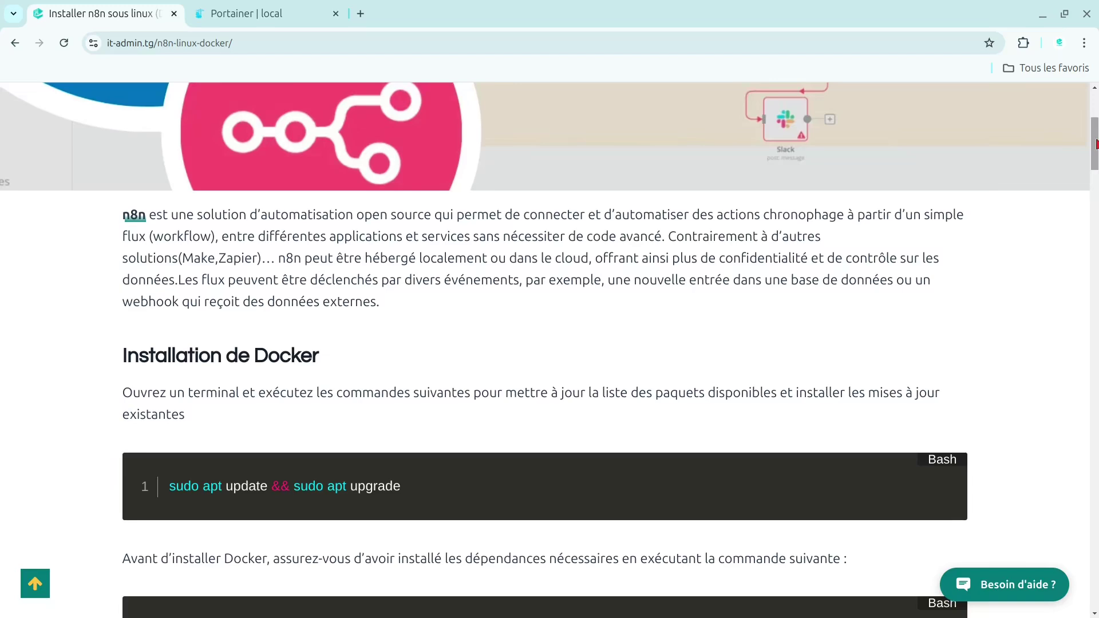
- Scroll the n8n article down to the 'Installation de Docker' section and its apt commands
drag(1095, 144, 1095, 150)
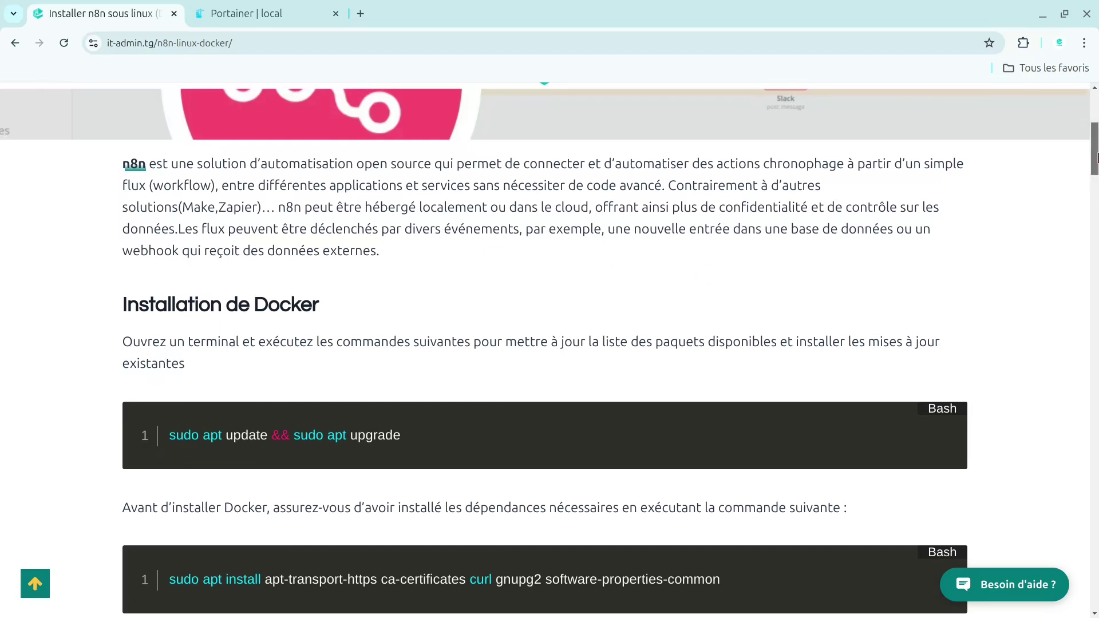
drag(1096, 158, 1098, 174)
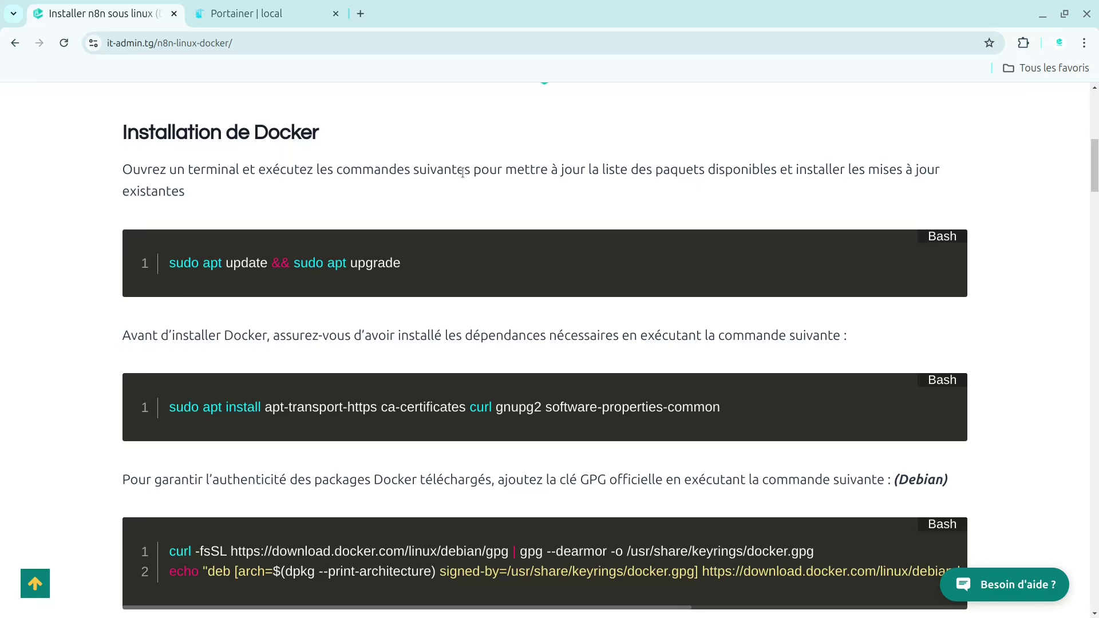
- Scroll past the GPG key sections to 'Installation n8n', then switch to the Portainer tab
scroll(463, 172, down, 3)
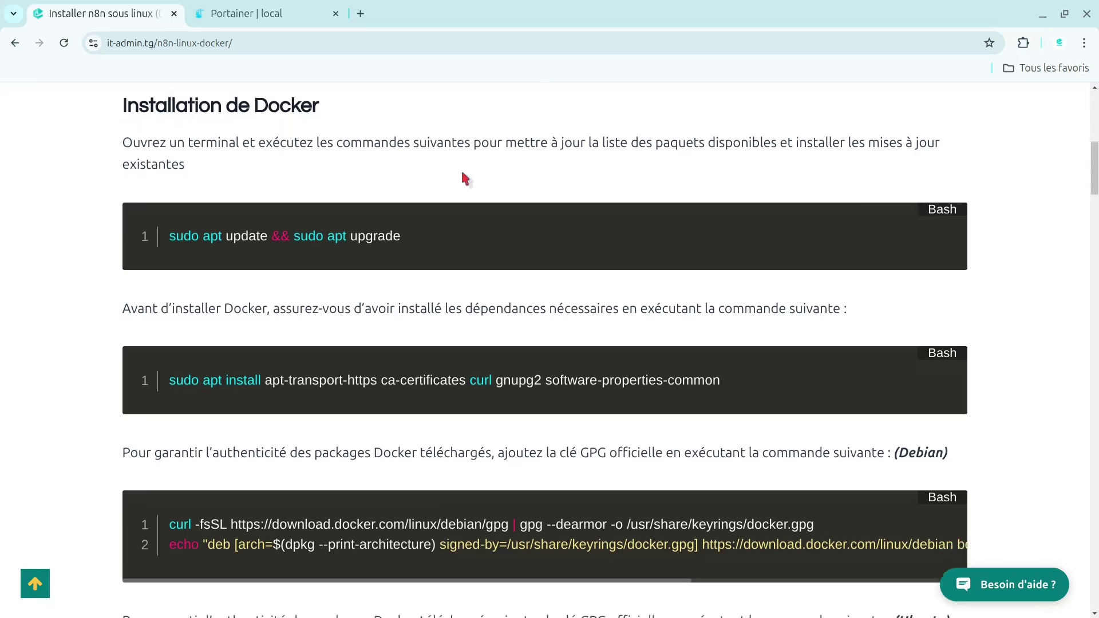
scroll(463, 171, down, 2)
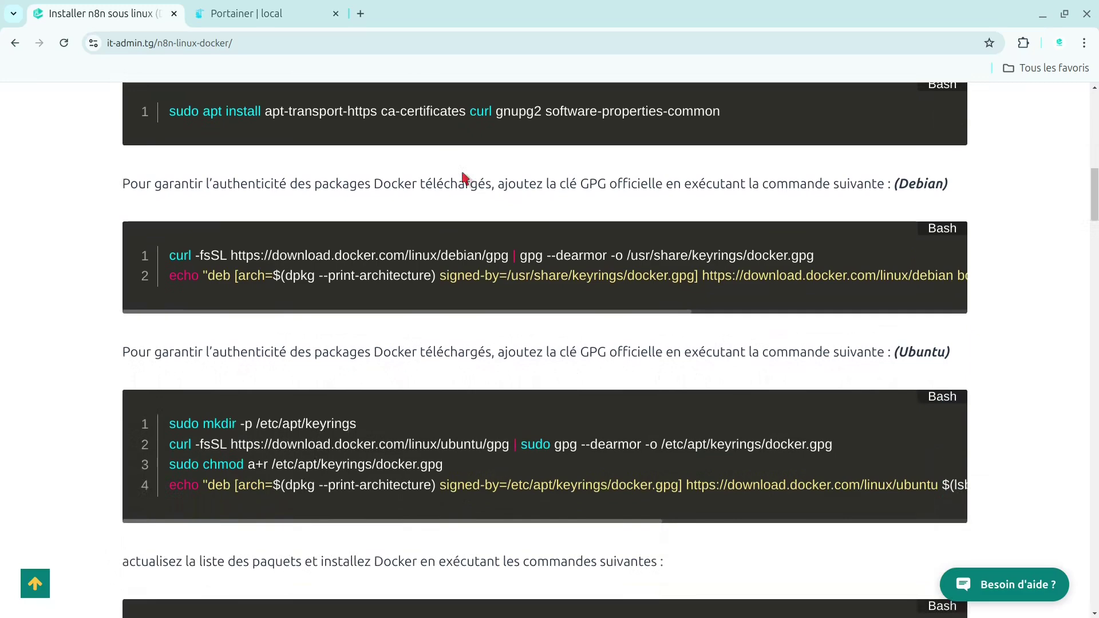
scroll(463, 176, up, 1)
scroll(463, 176, down, 1)
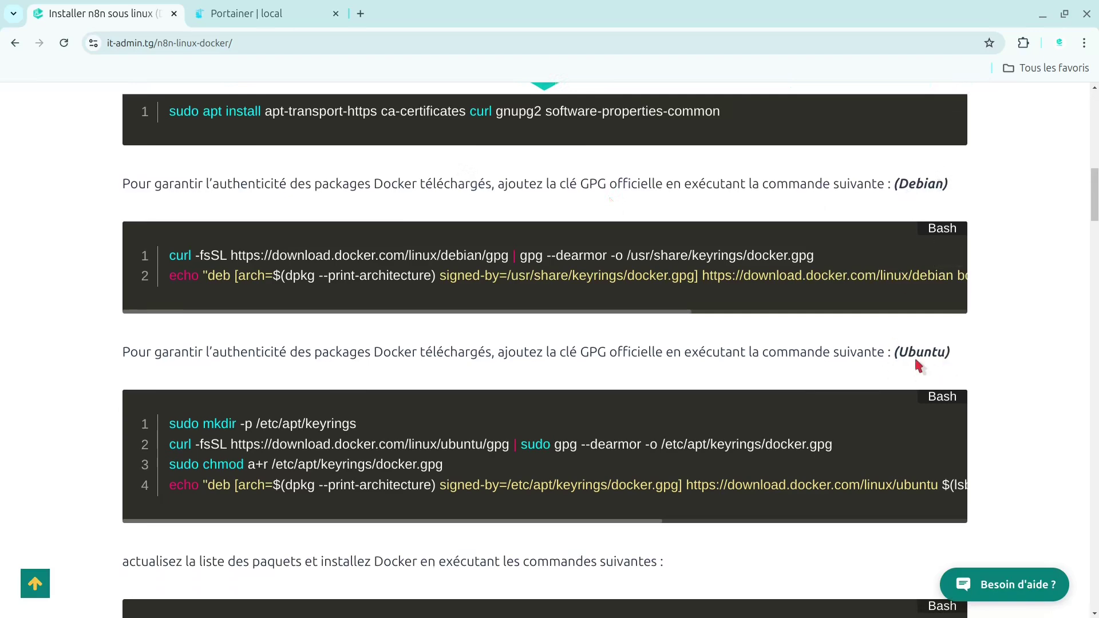
drag(1095, 200, 1092, 307)
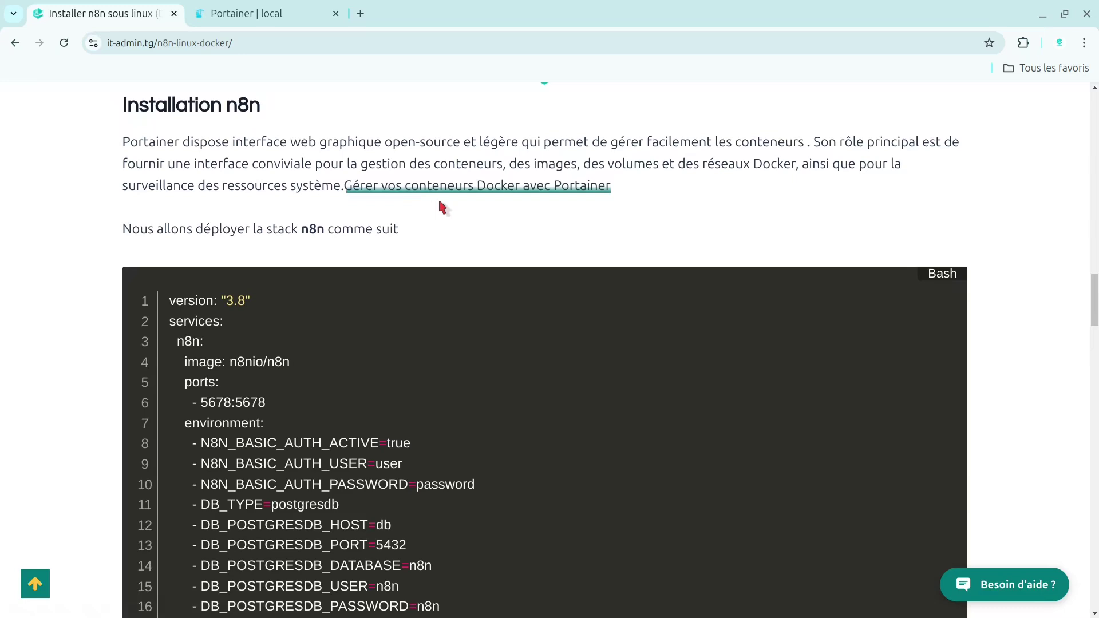
click(244, 4)
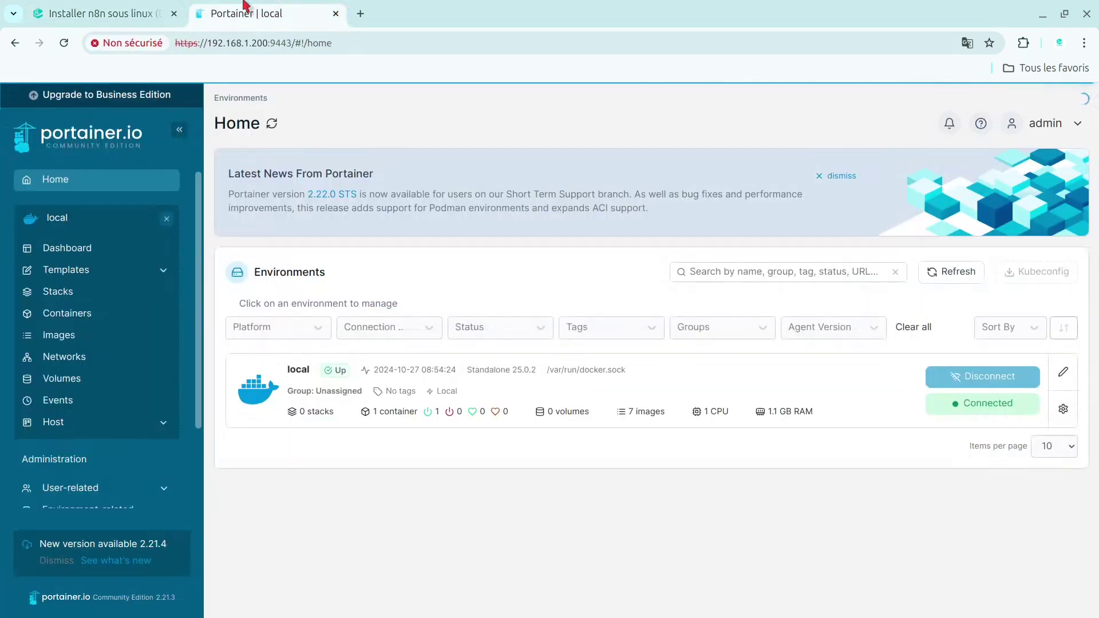
- Check the Stacks list showing the existing n8n Compose stack, then return to the article
click(92, 295)
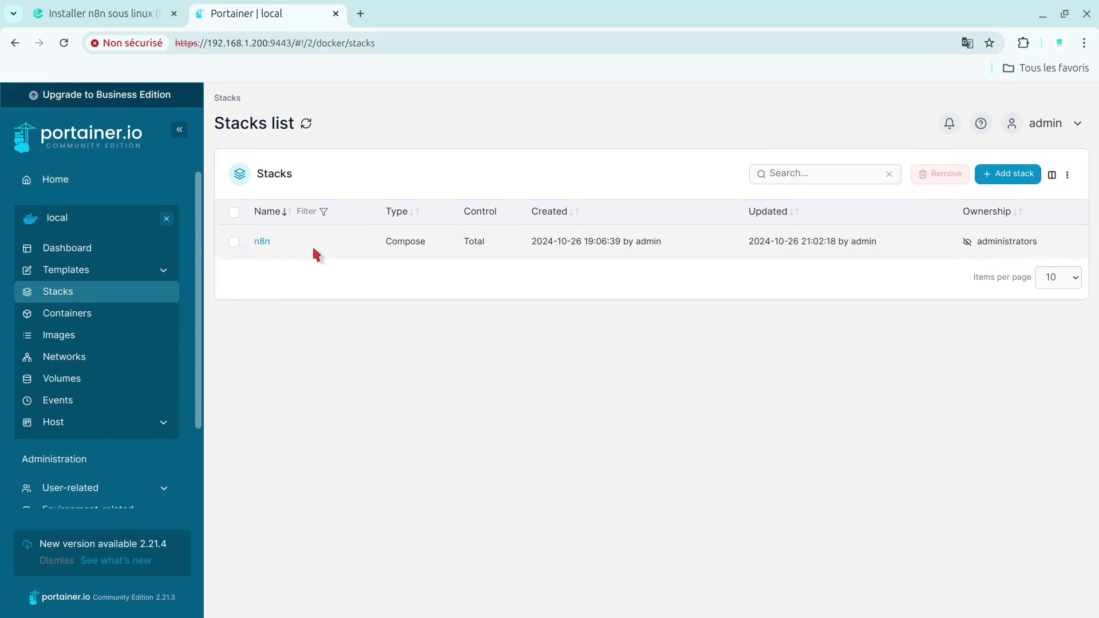
click(124, 5)
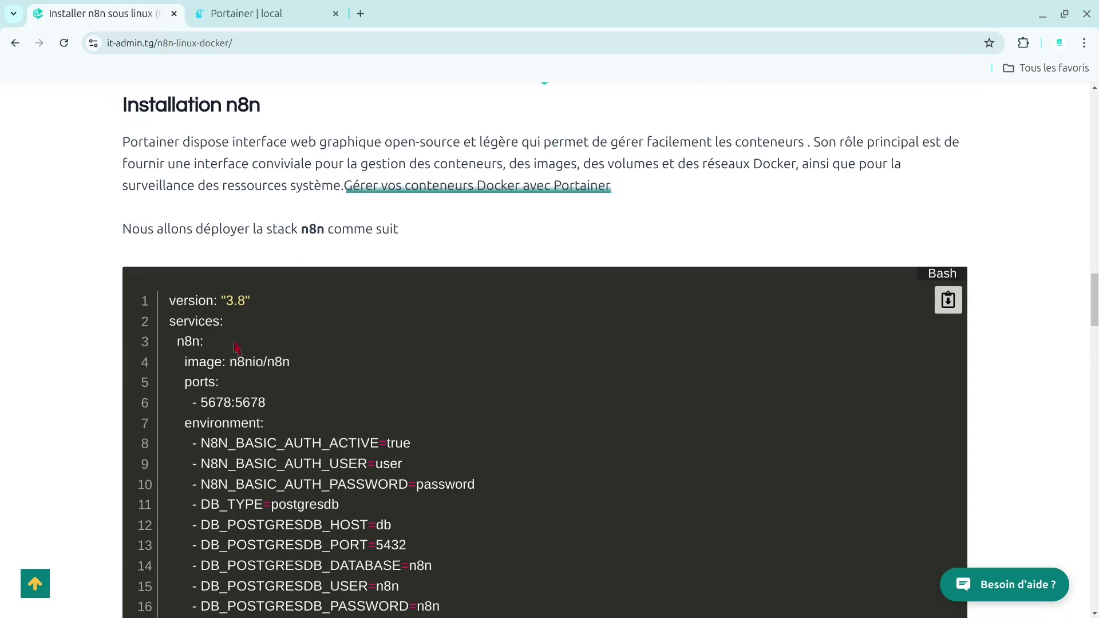
- Scroll the compose YAML to line 39, then bring up the terminal showing Ubuntu 23.04
mouse_move(1095, 282)
mouse_down()
mouse_move(1095, 135)
mouse_move(1093, 303)
mouse_move(1096, 285)
mouse_up()
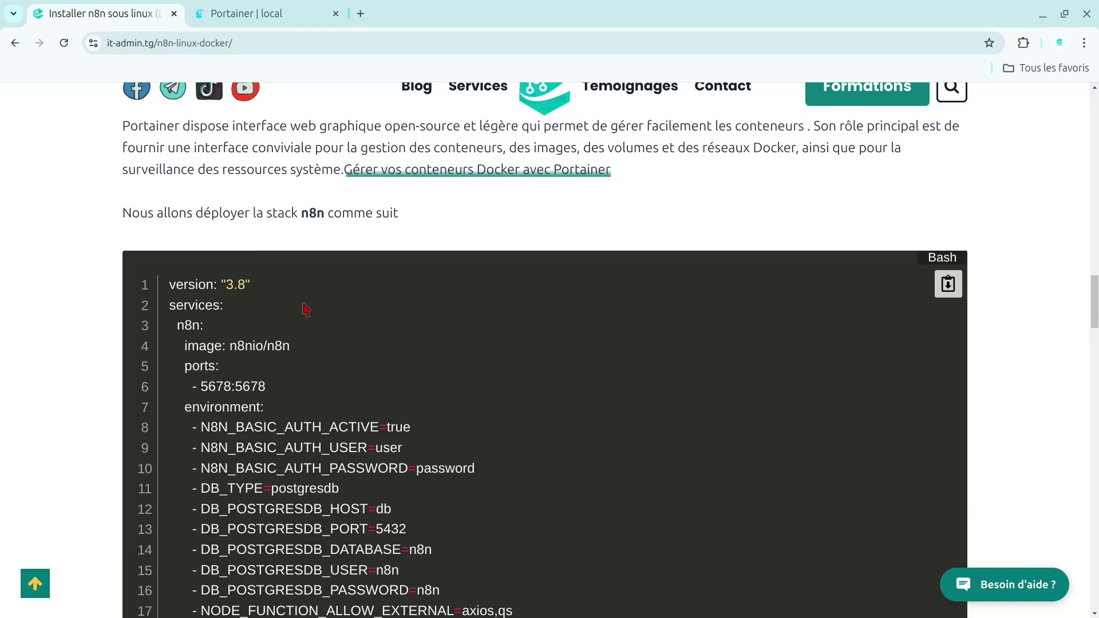
drag(1095, 292, 1096, 354)
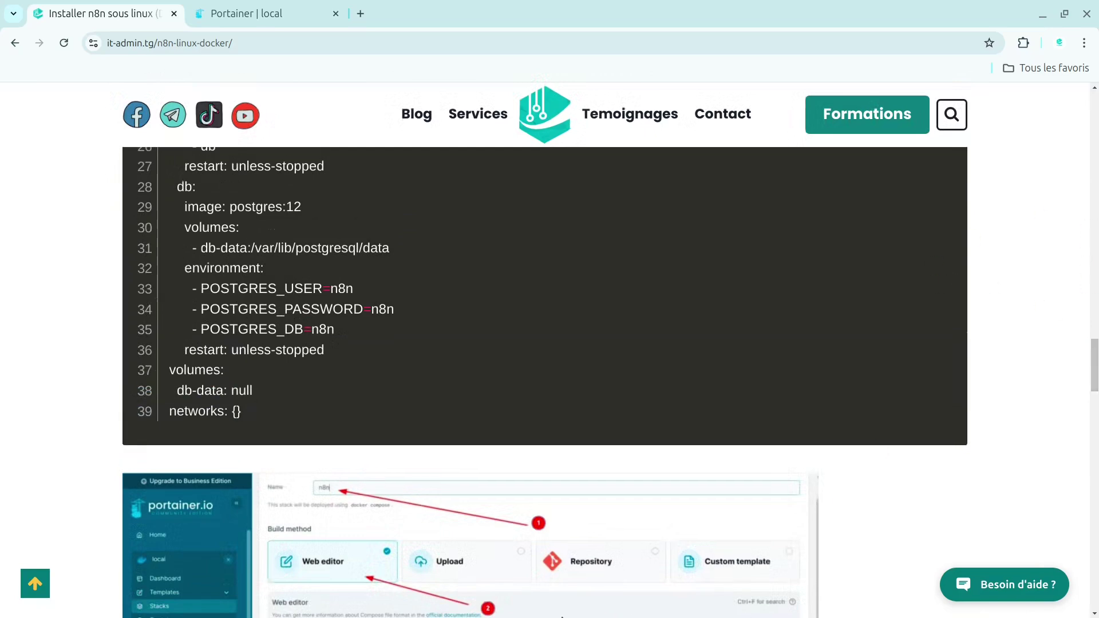
click(584, 594)
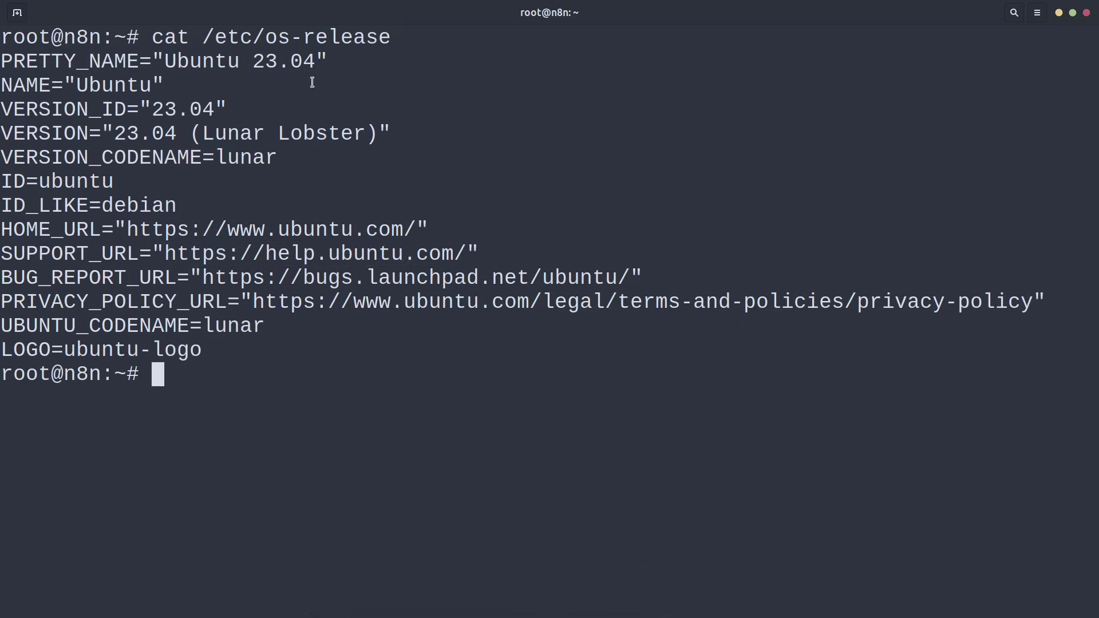
- Minimize the terminal and return to the 'Installer n8n sous linux' article tab
click(1058, 14)
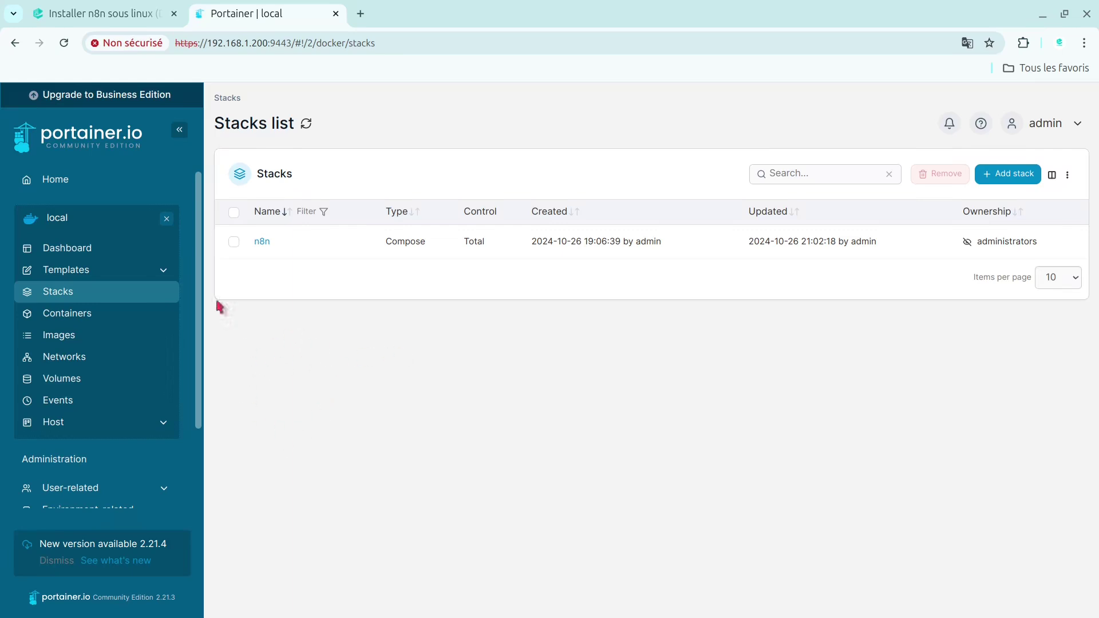
click(160, 10)
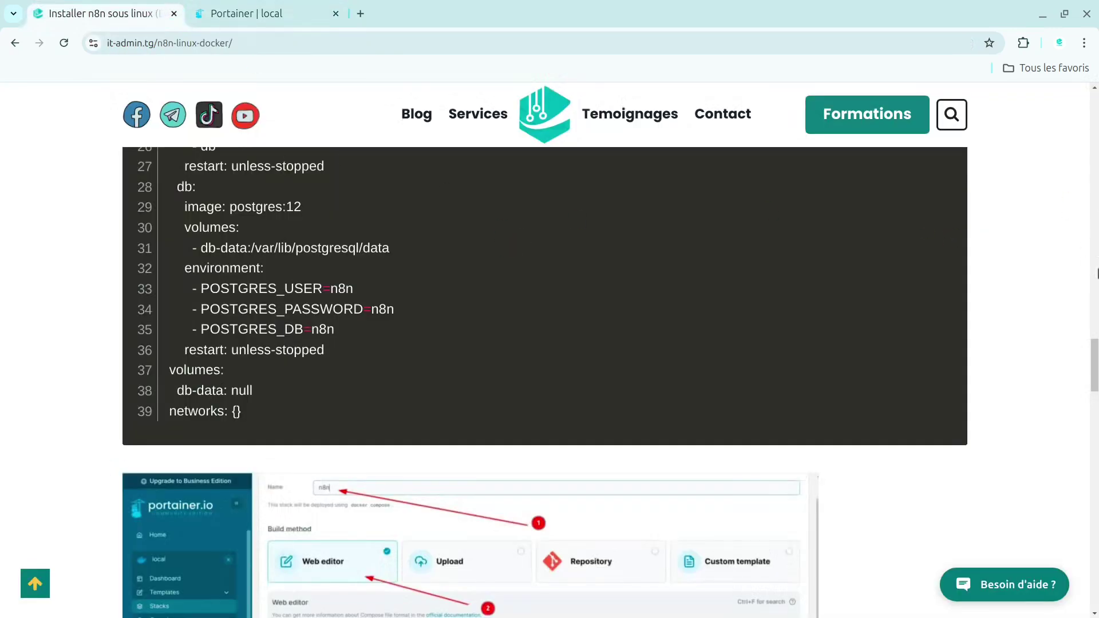
- Remove the n8n stack in Portainer, confirm only the portainer container remains, then return to the article
scroll(182, 138, up, 10)
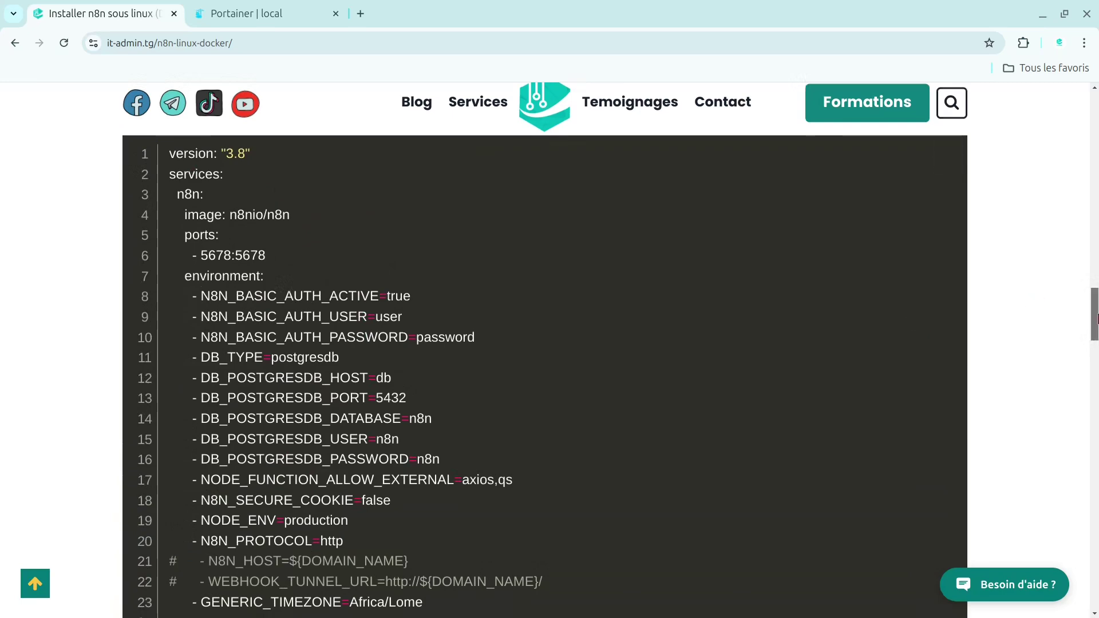
drag(1096, 319, 1096, 333)
click(257, 13)
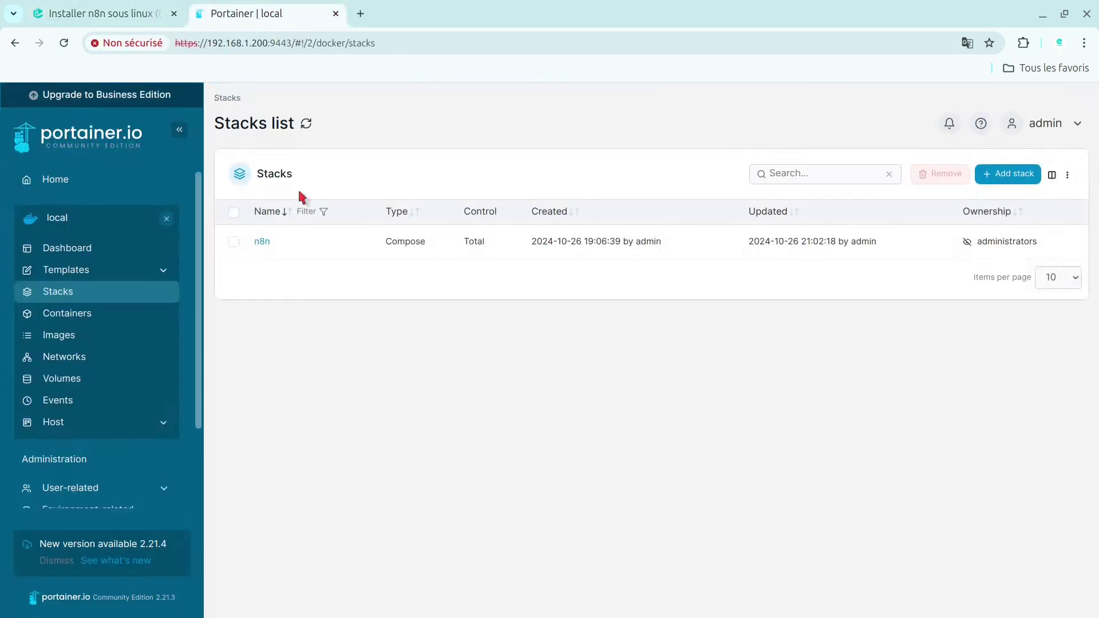
click(234, 241)
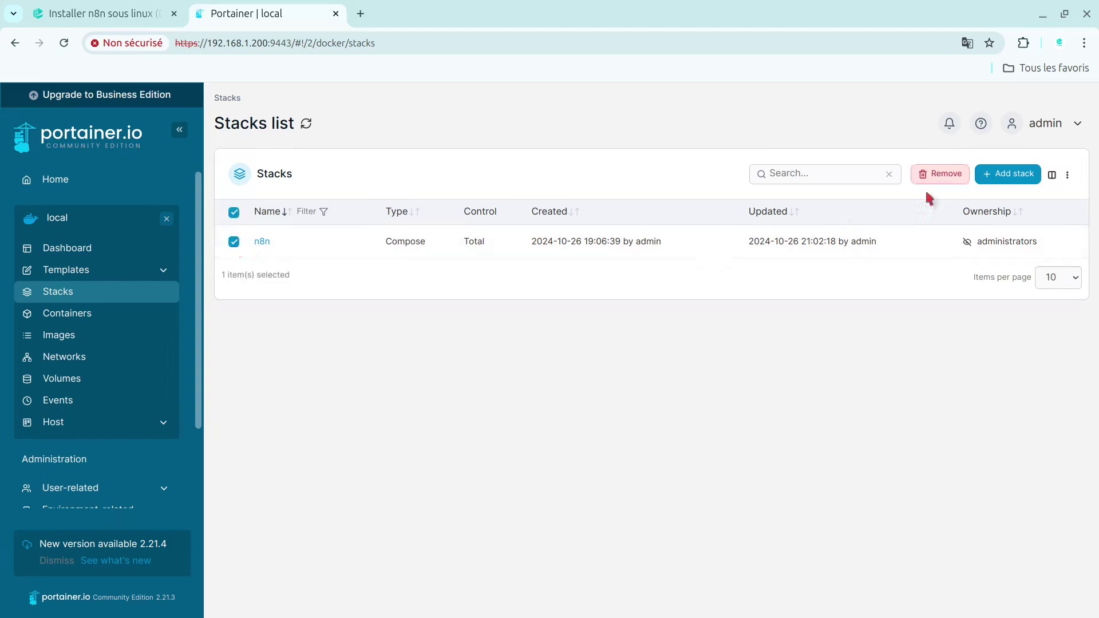
click(942, 179)
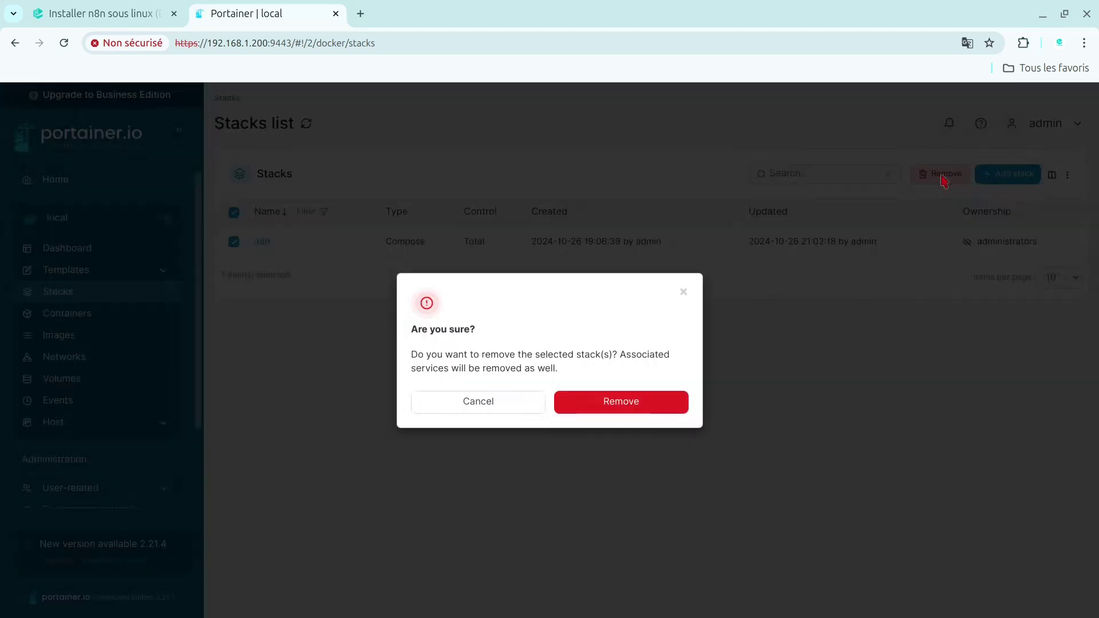
click(598, 400)
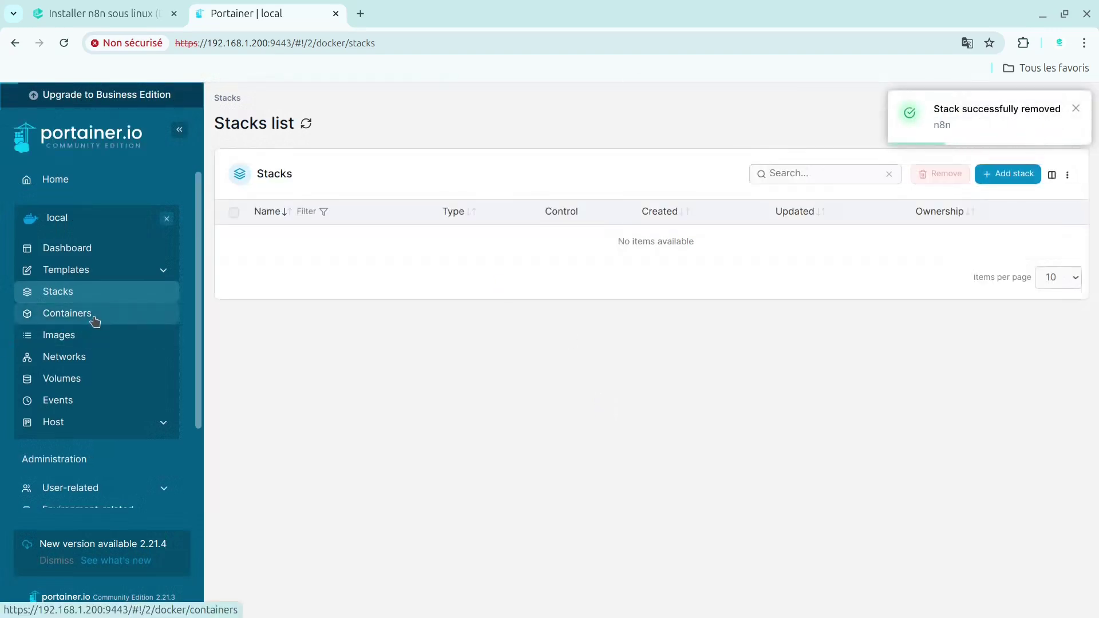
click(95, 321)
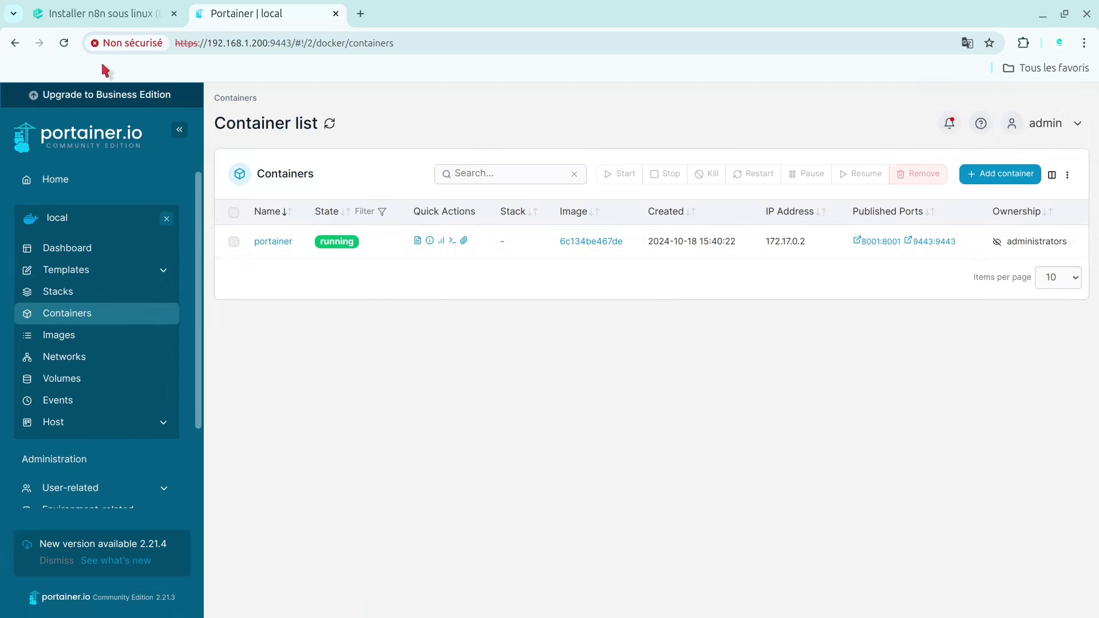
click(100, 16)
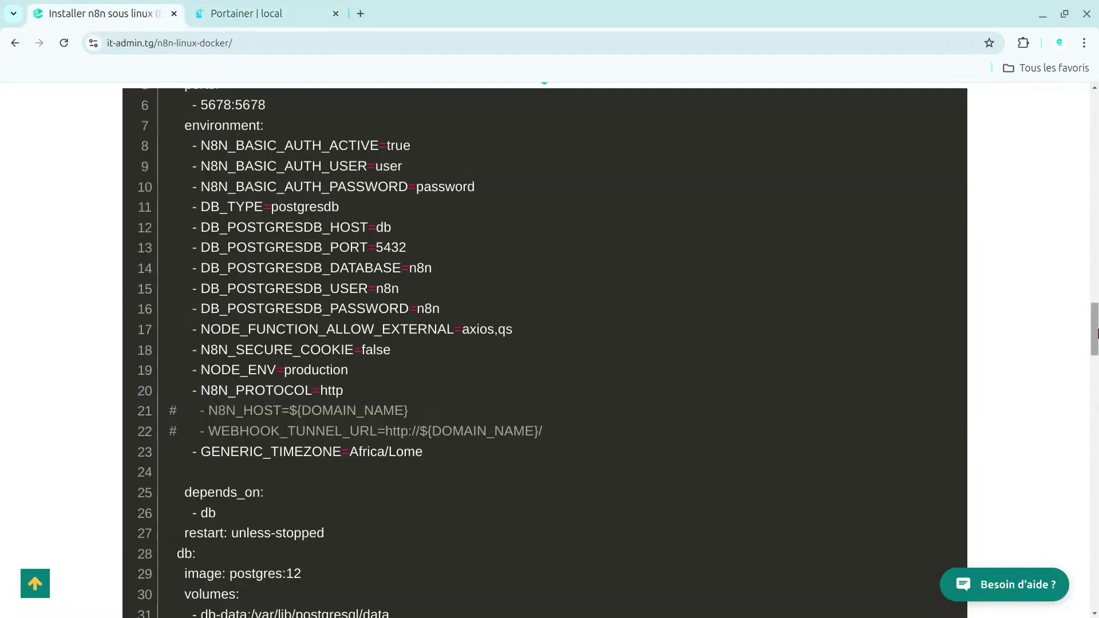
scroll(1095, 315, up, 3)
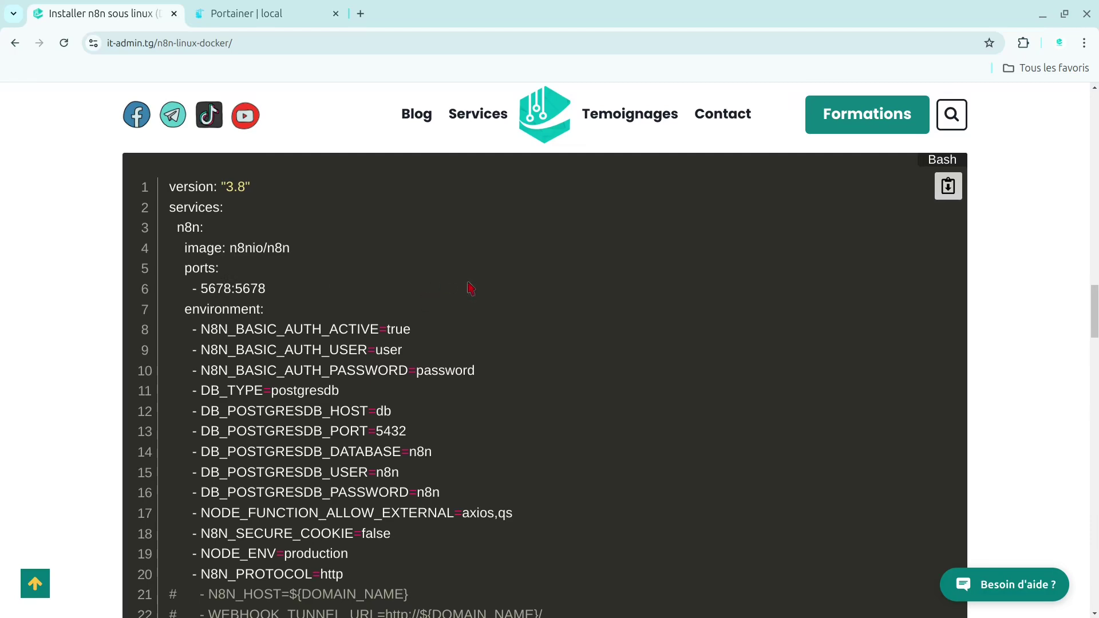
scroll(469, 288, down, 2)
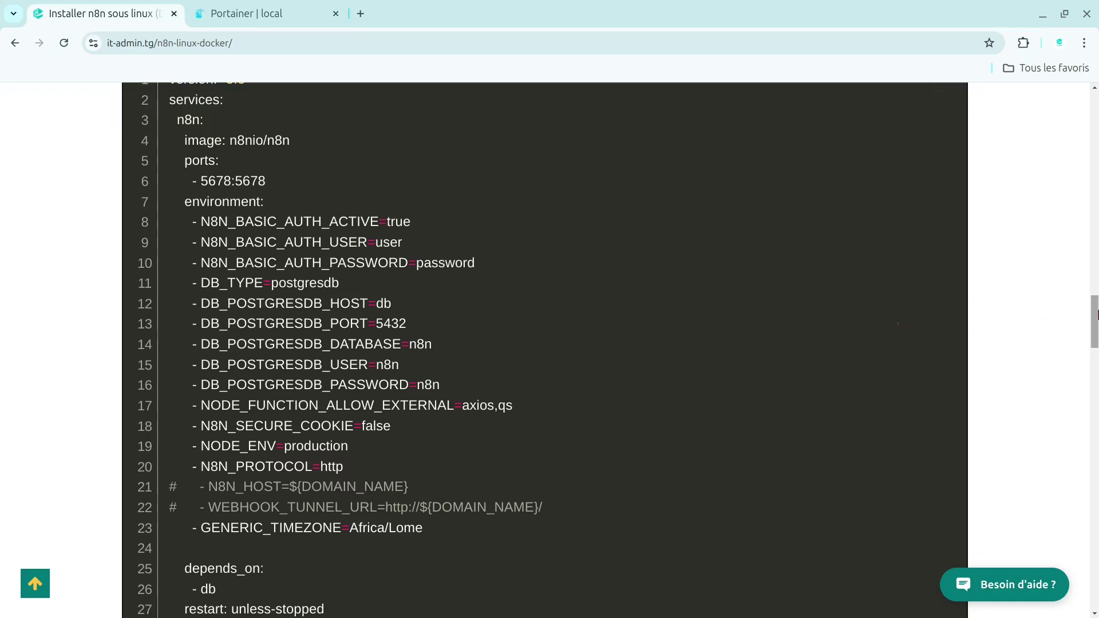
drag(1096, 314, 1096, 325)
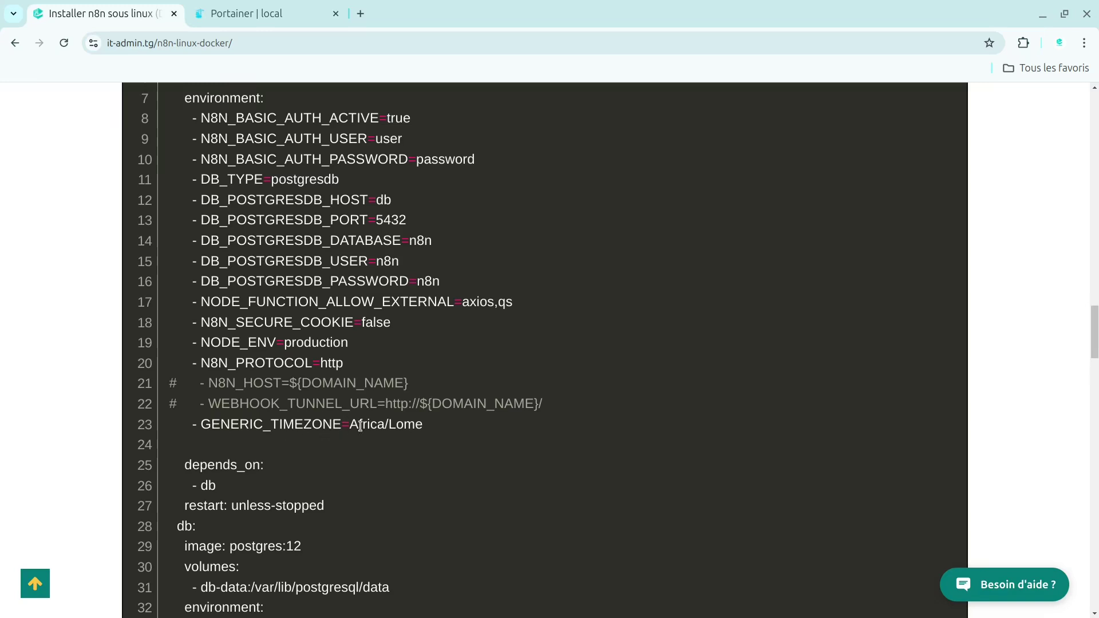
drag(1097, 346, 1096, 366)
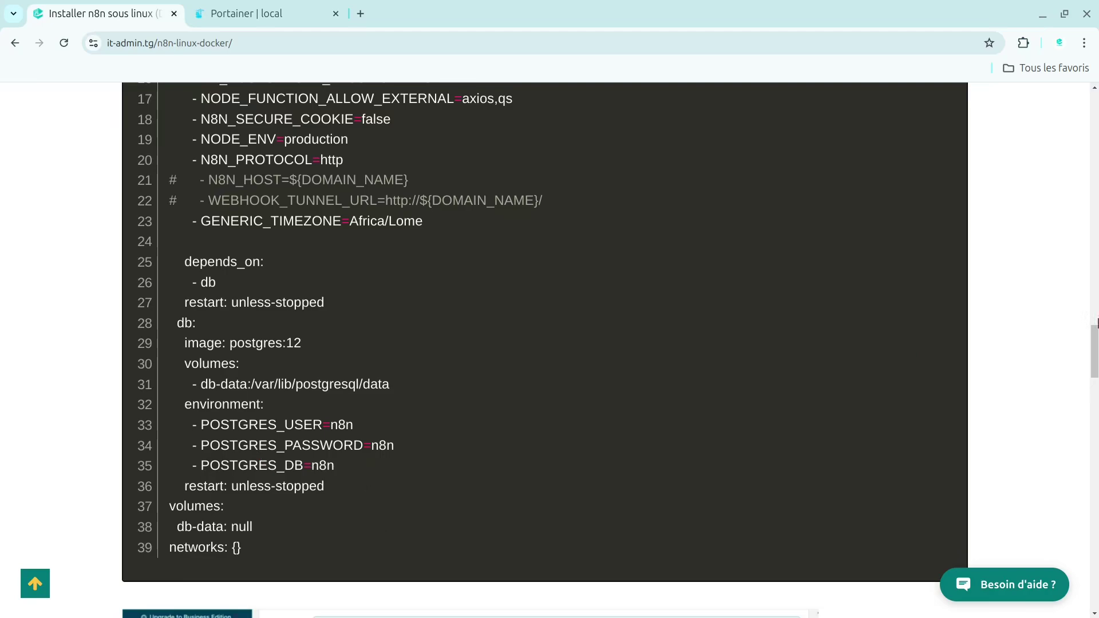
click(1097, 322)
- Scroll to the n8n docker-compose code block, copy it, and switch to Portainer
drag(1096, 323, 1095, 423)
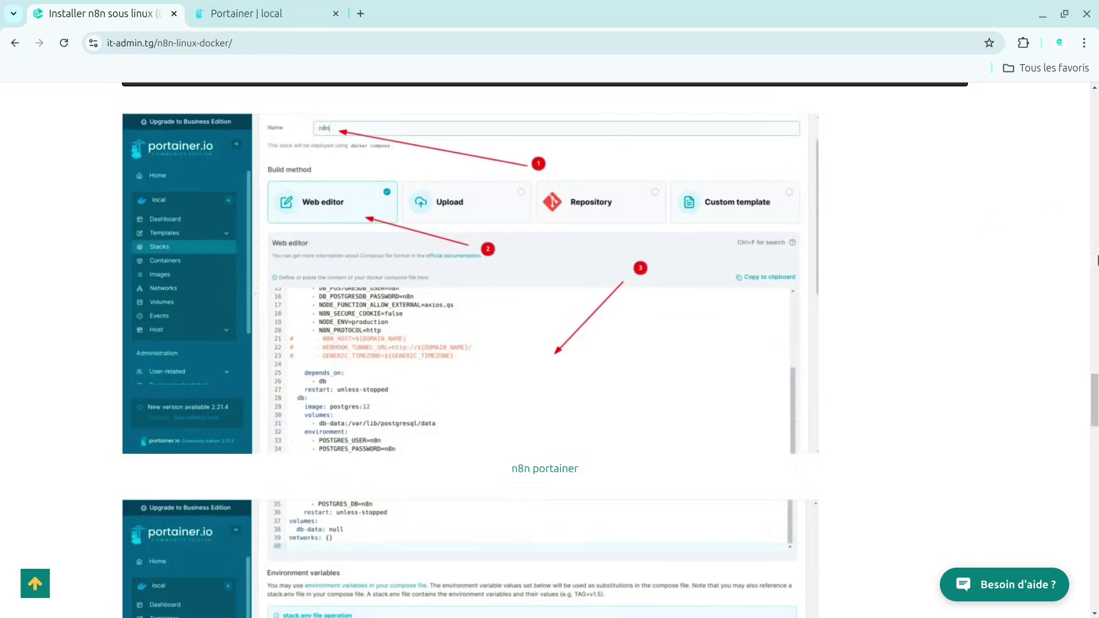
drag(1097, 392, 1097, 319)
scroll(1097, 319, up, 5)
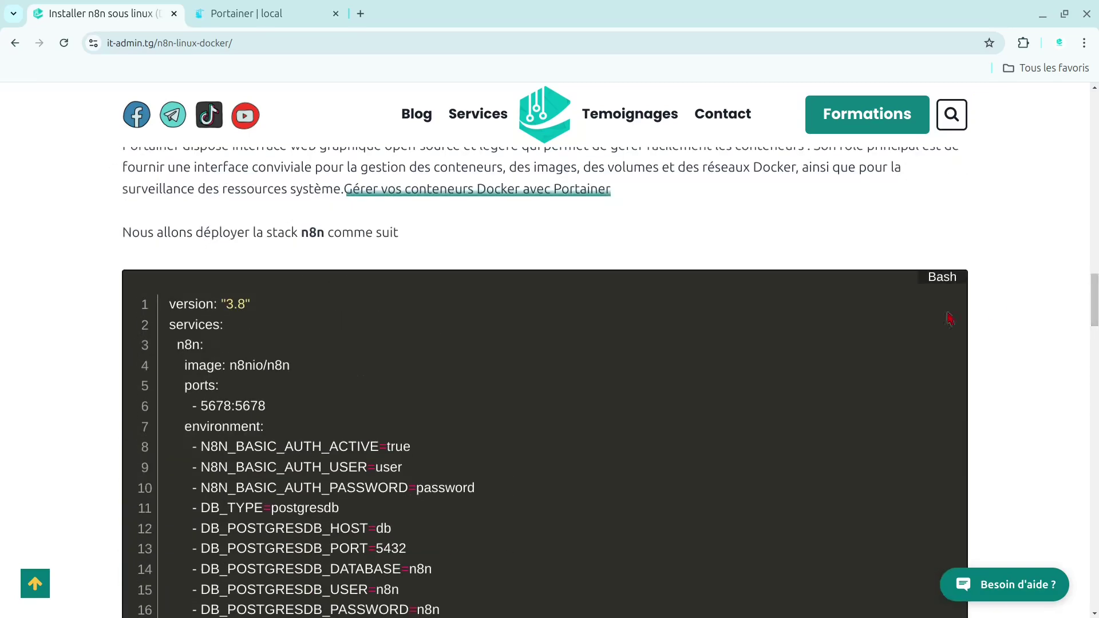
click(948, 303)
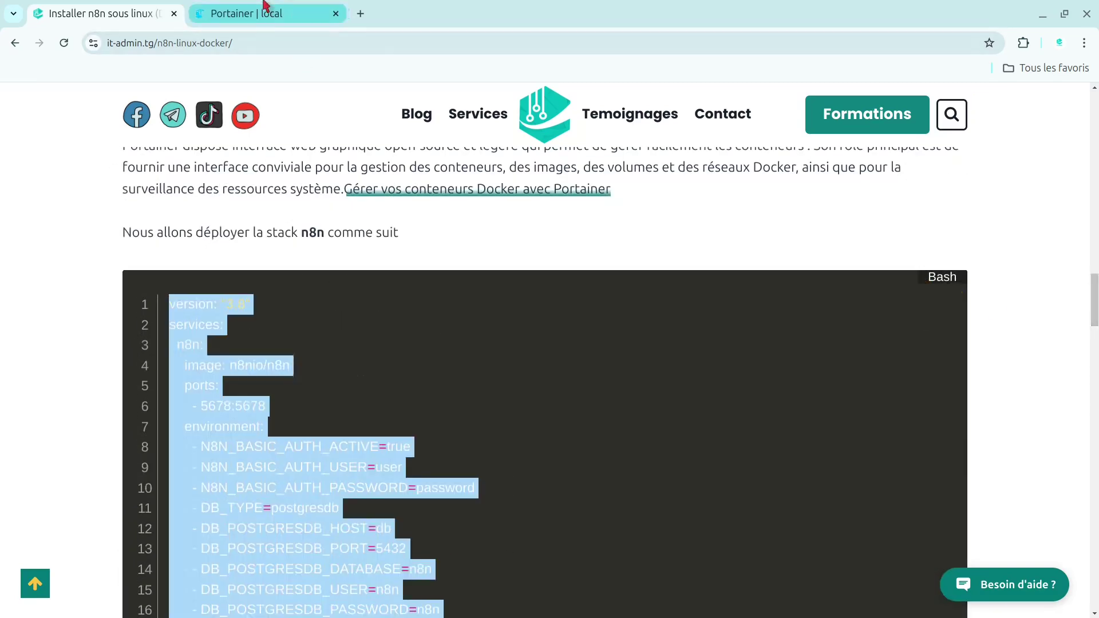
click(233, 6)
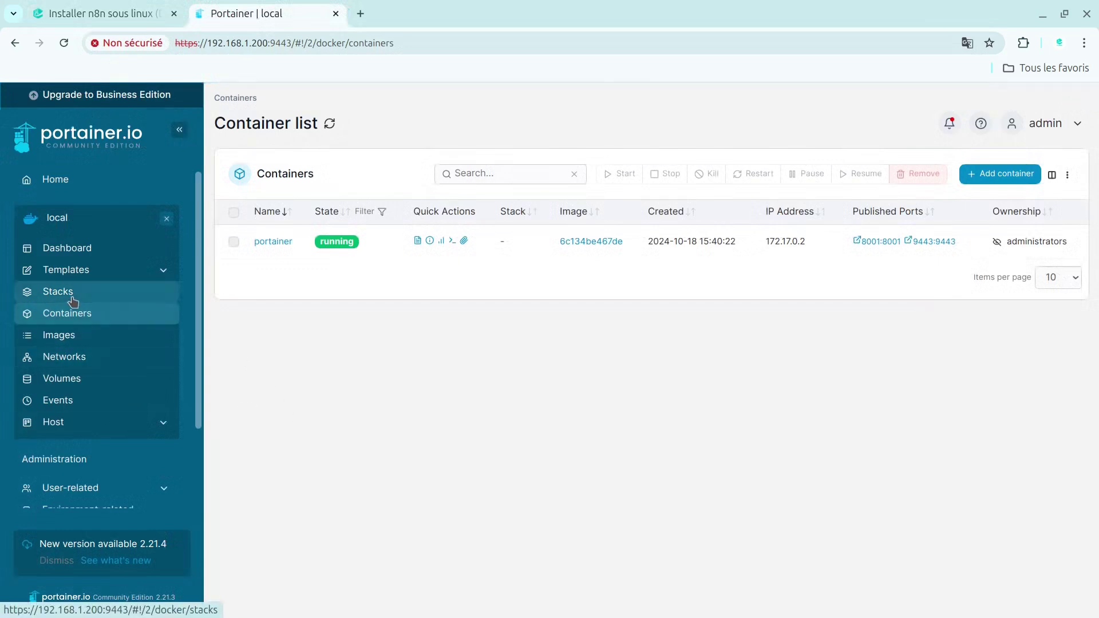
- Reload Portainer, choose Add stack under Stacks, and start typing the name 'n8n'
click(64, 51)
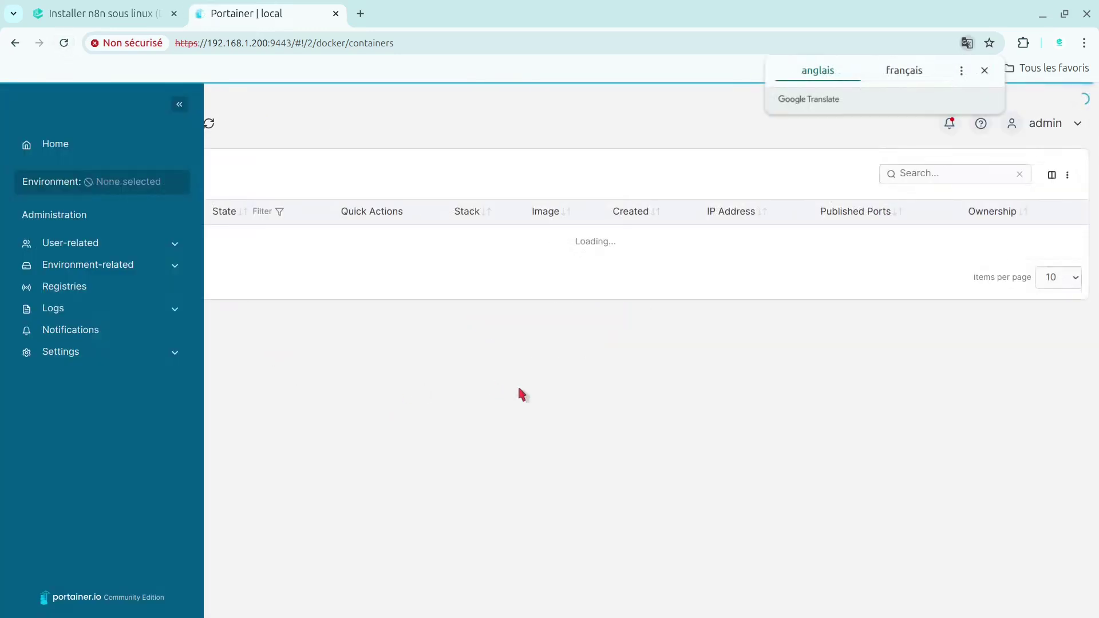
click(82, 295)
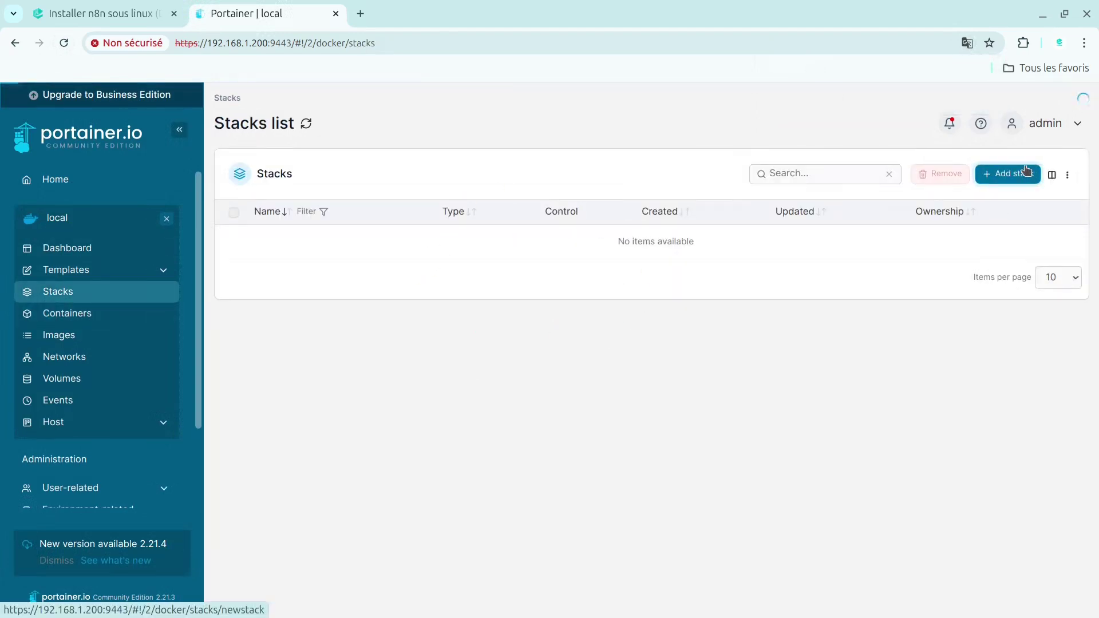
click(1026, 172)
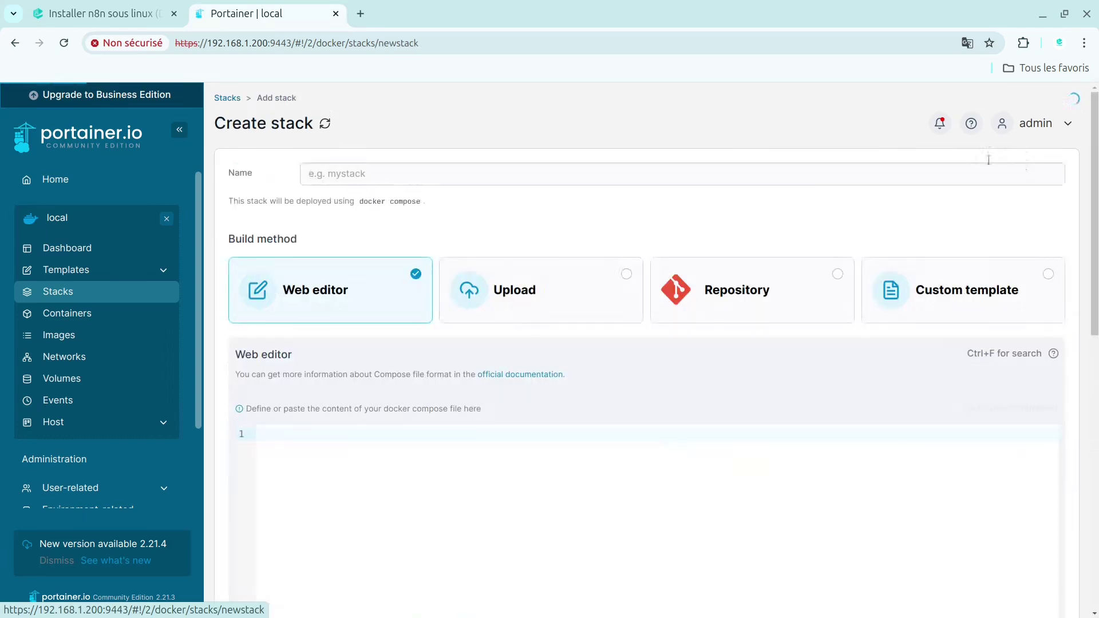
click(343, 179)
text(n8n)
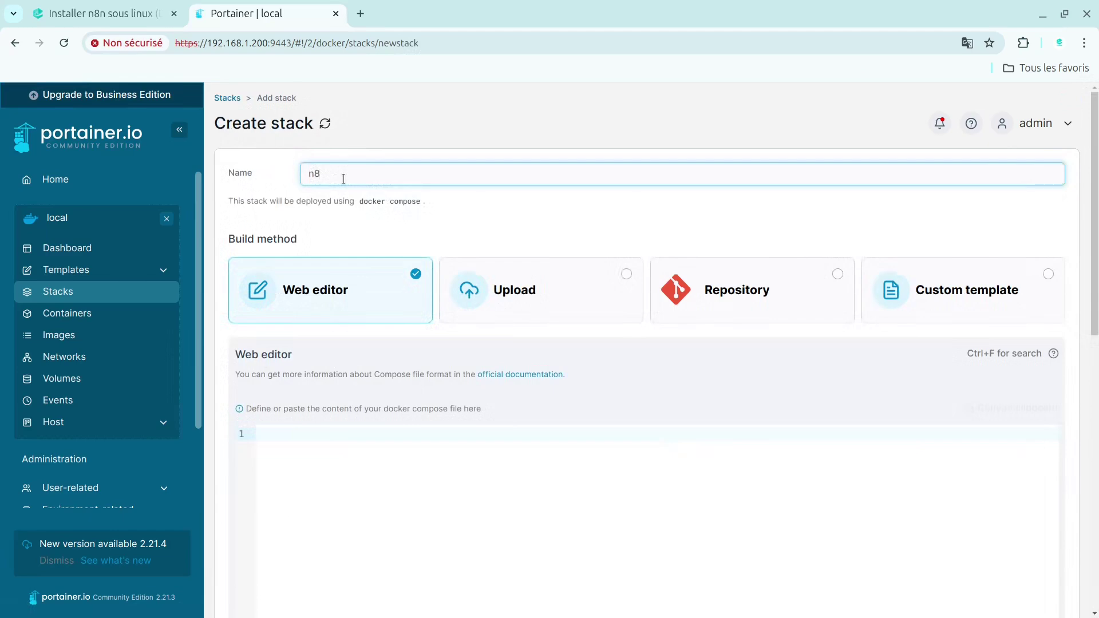
- Paste the copied docker-compose file into the web editor and deploy the n8n stack
click(303, 447)
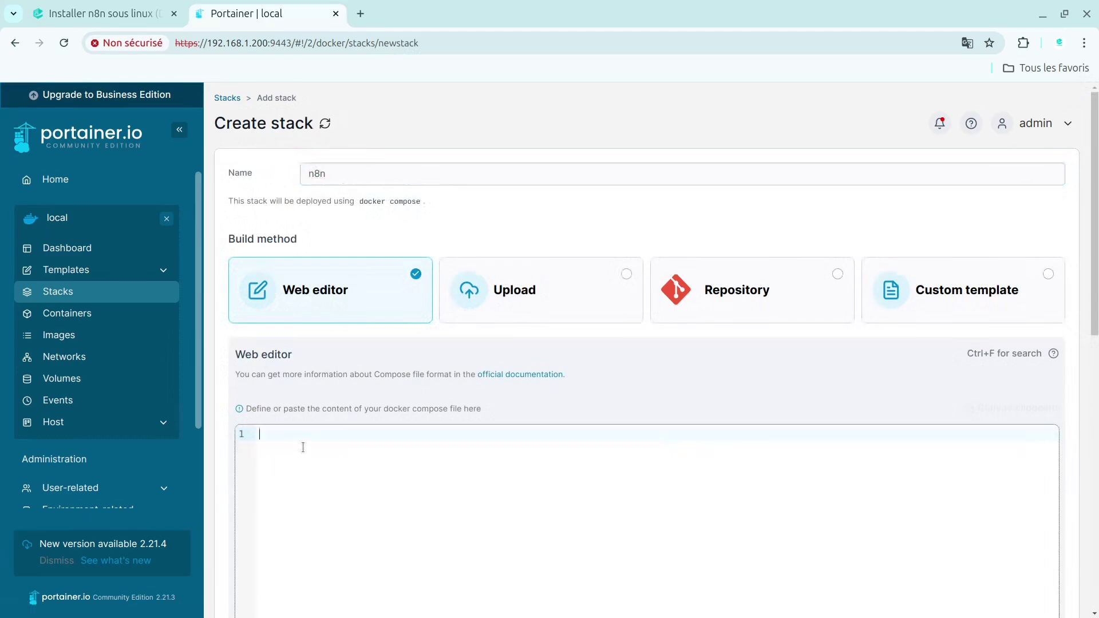
key(ctrl+v)
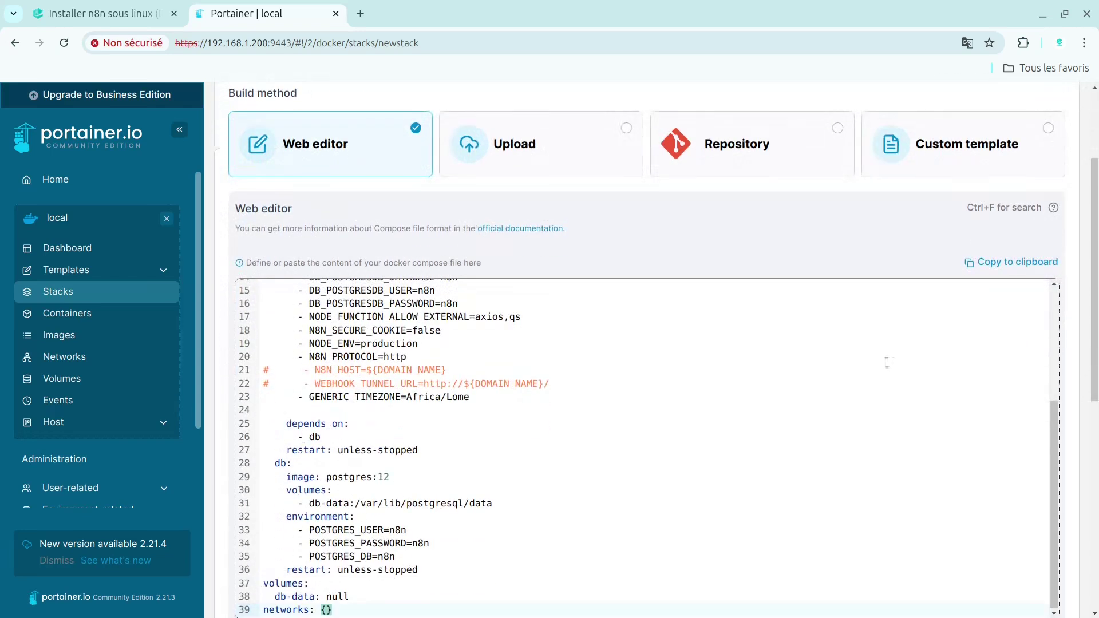
scroll(1096, 409, down, 3)
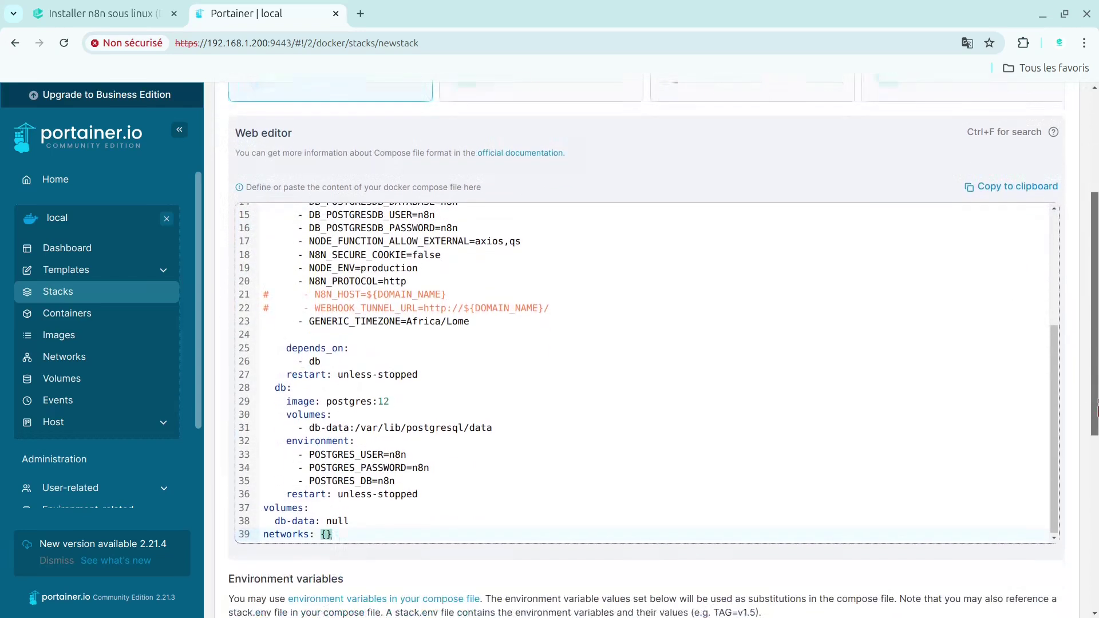
scroll(1097, 409, down, 2)
drag(1057, 444, 1052, 316)
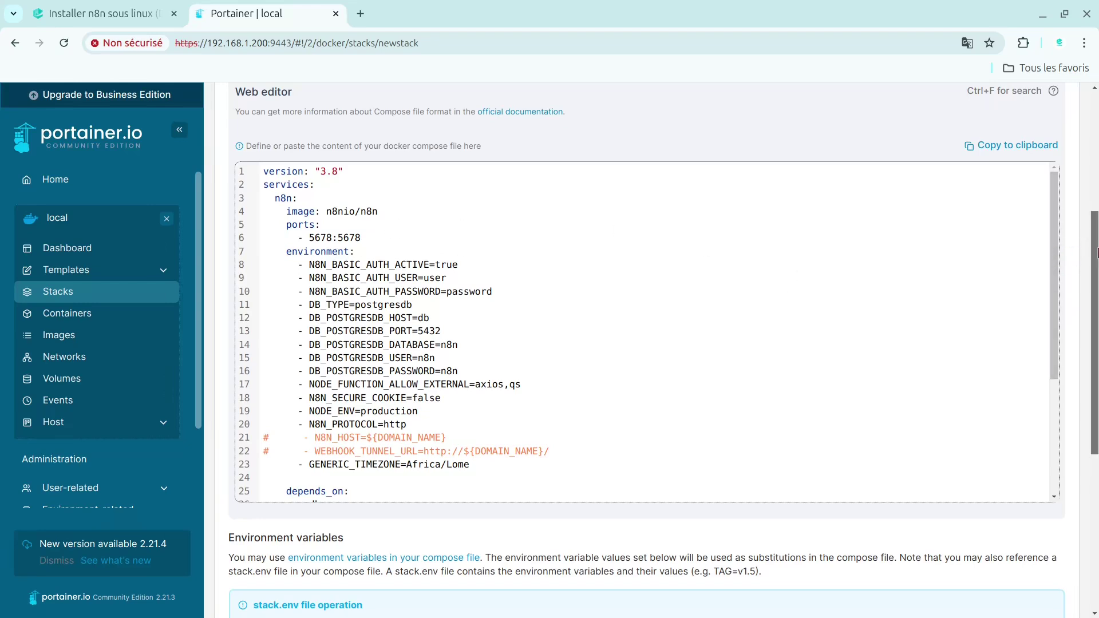
drag(1098, 252, 1097, 422)
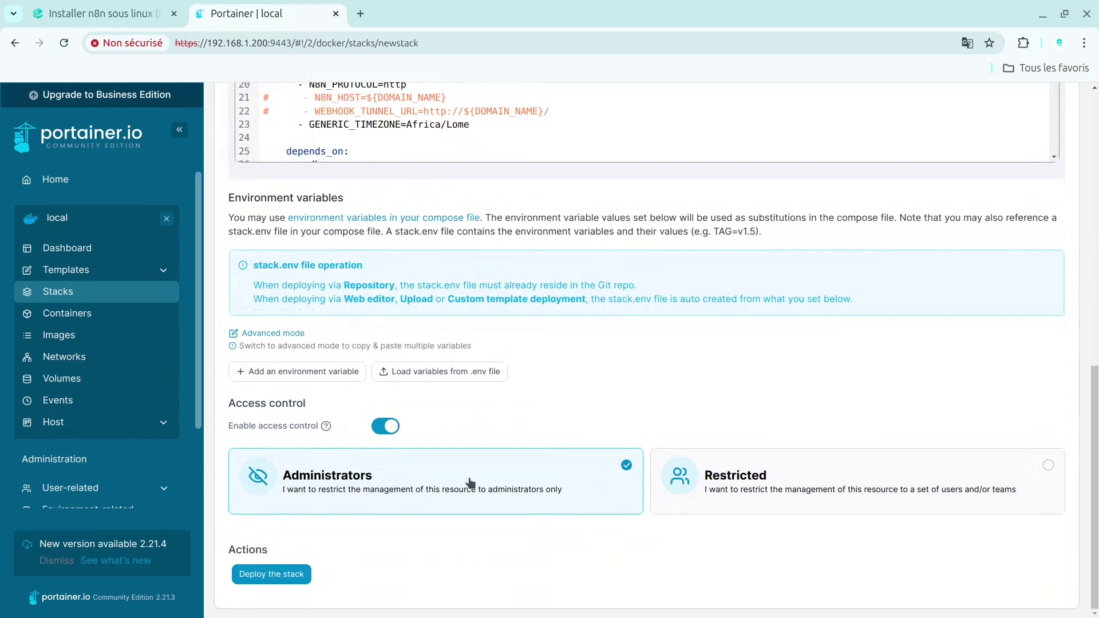
click(281, 580)
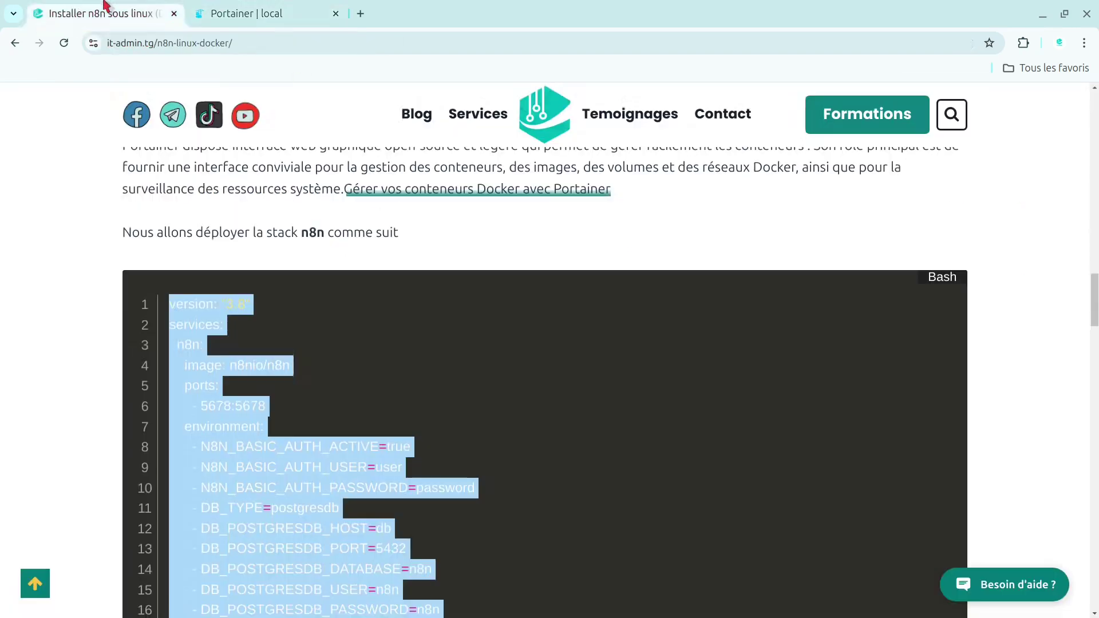
click(106, 12)
click(393, 373)
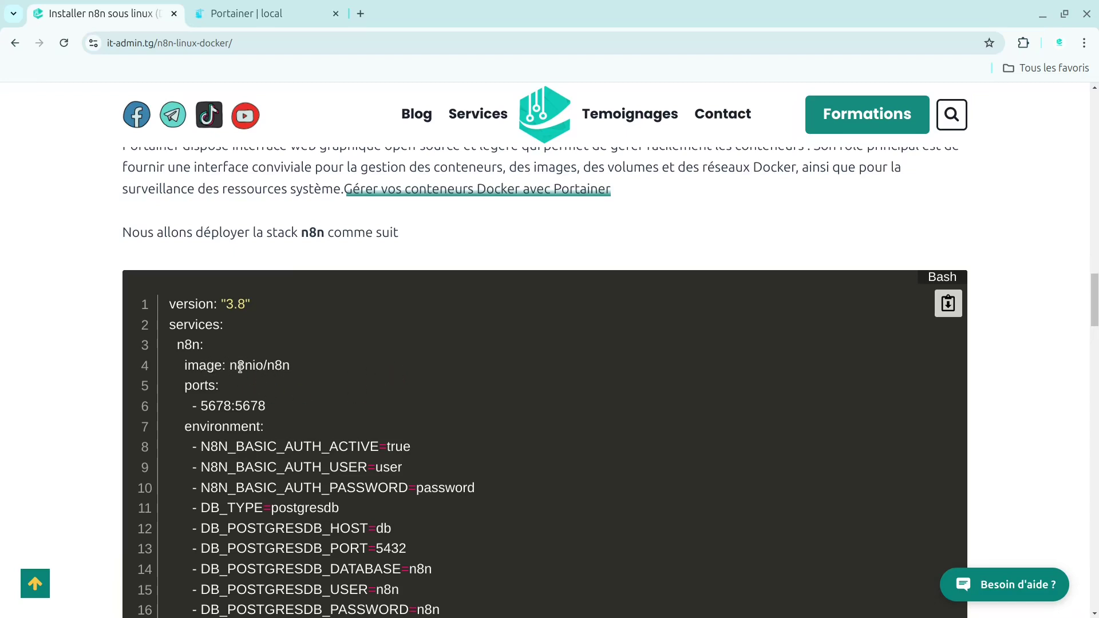
drag(1095, 301, 1097, 352)
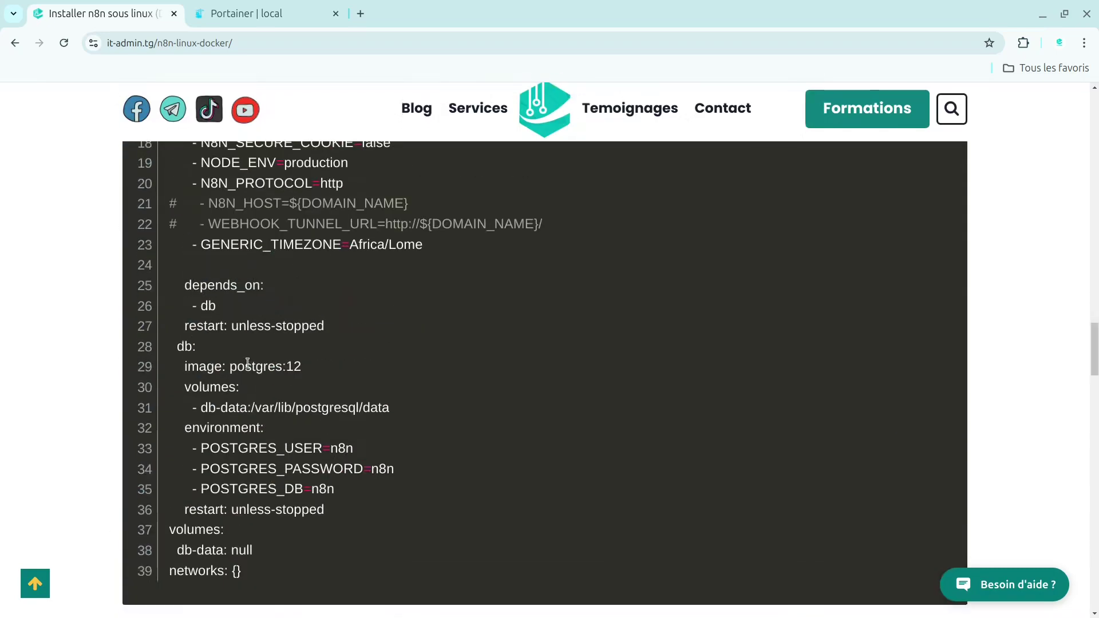
drag(245, 367, 314, 375)
click(401, 374)
click(241, 12)
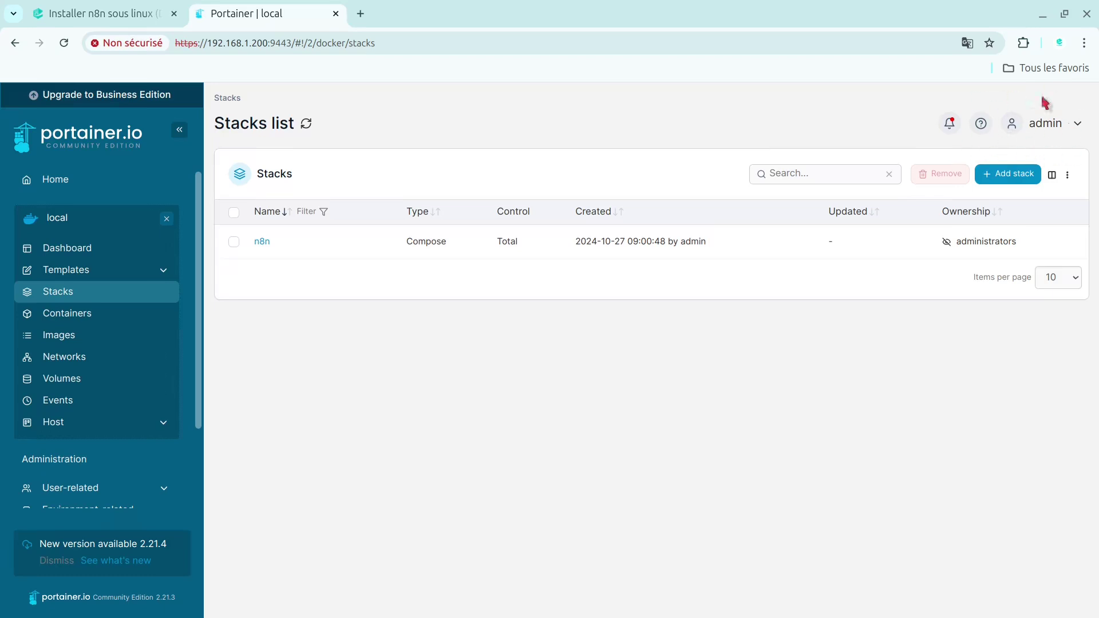
- Confirm n8n-db-1 and n8n-n8n-1 are running, dismiss the crash report, and select the server IP 192.168.1.200
click(81, 313)
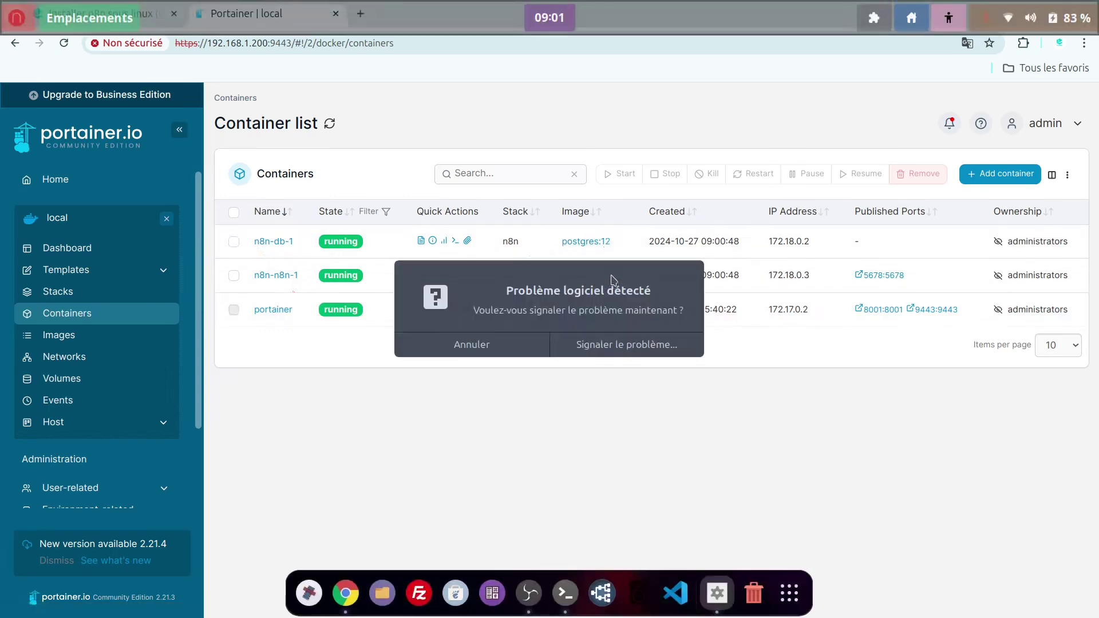
click(501, 342)
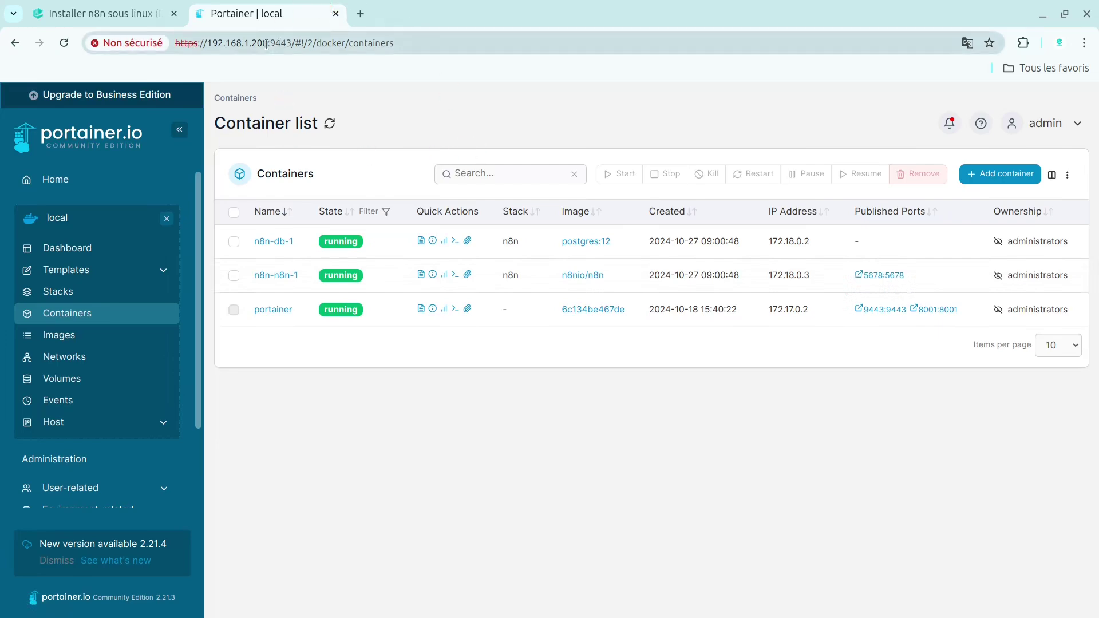
drag(267, 44, 213, 45)
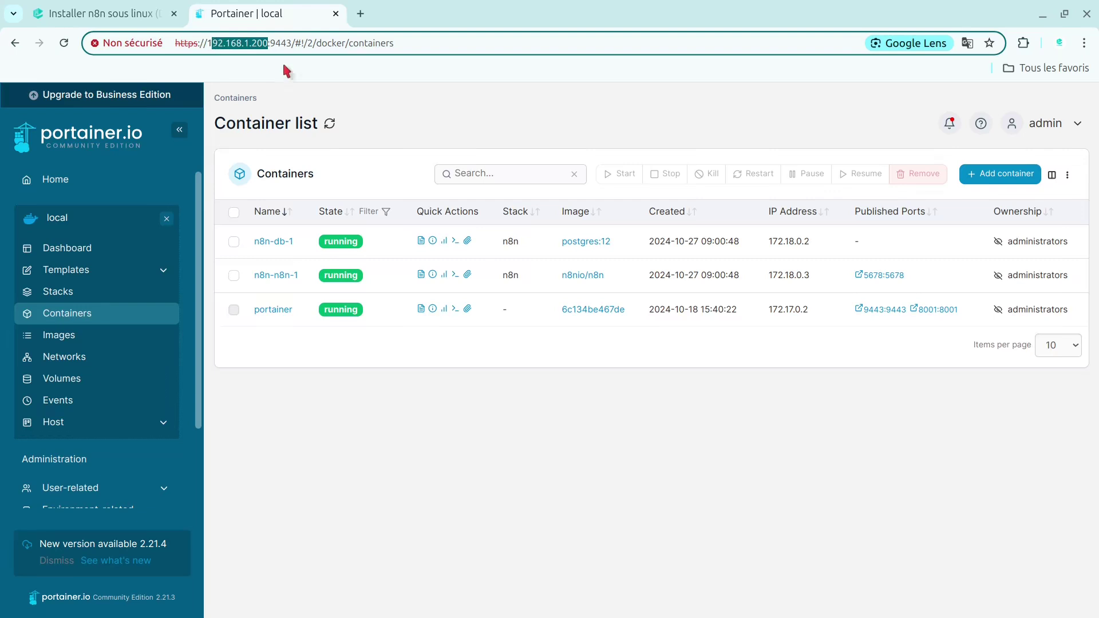
double_click(211, 45)
click(360, 13)
- Load n8n at 192.168.1.200:5678 in the new tab and dismiss the translation prompt
click(360, 41)
key(ctrl+v)
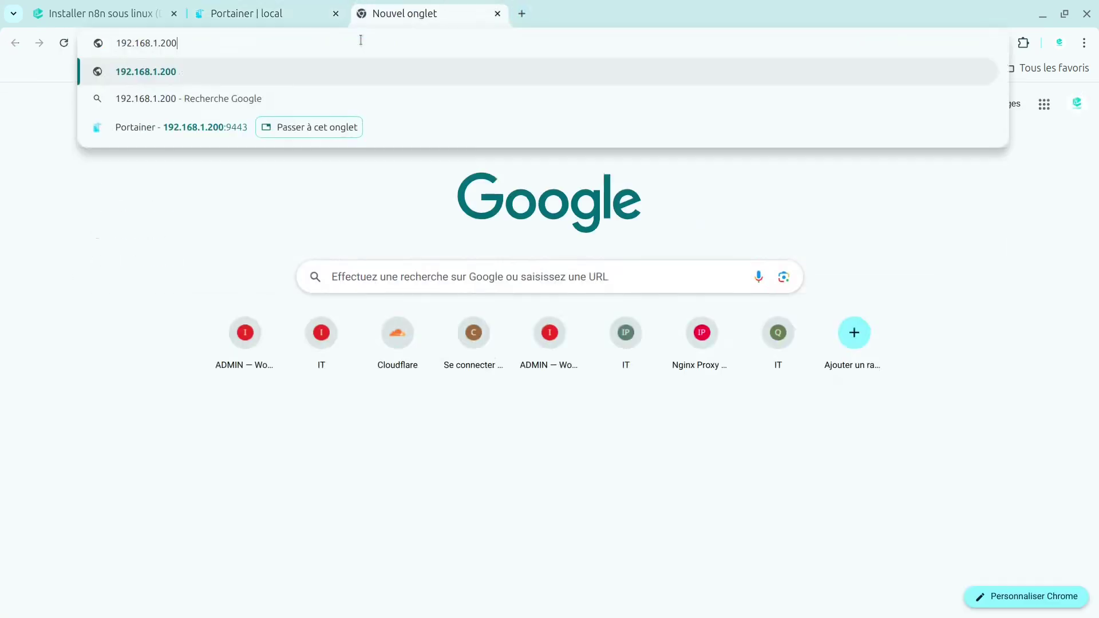
text(:)
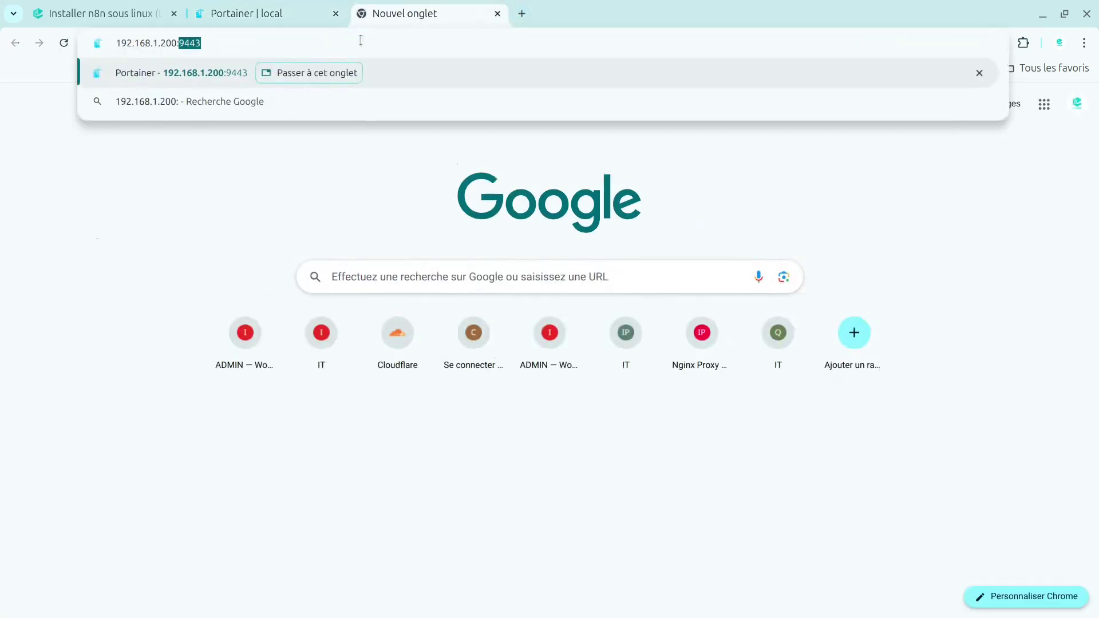
text(5678)
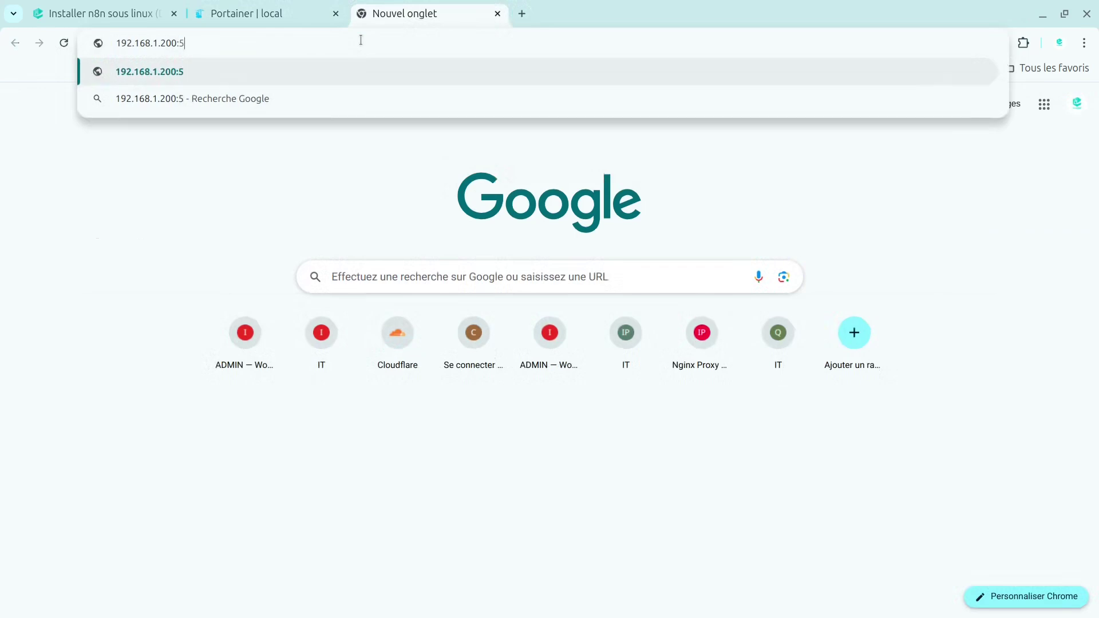
key(Return)
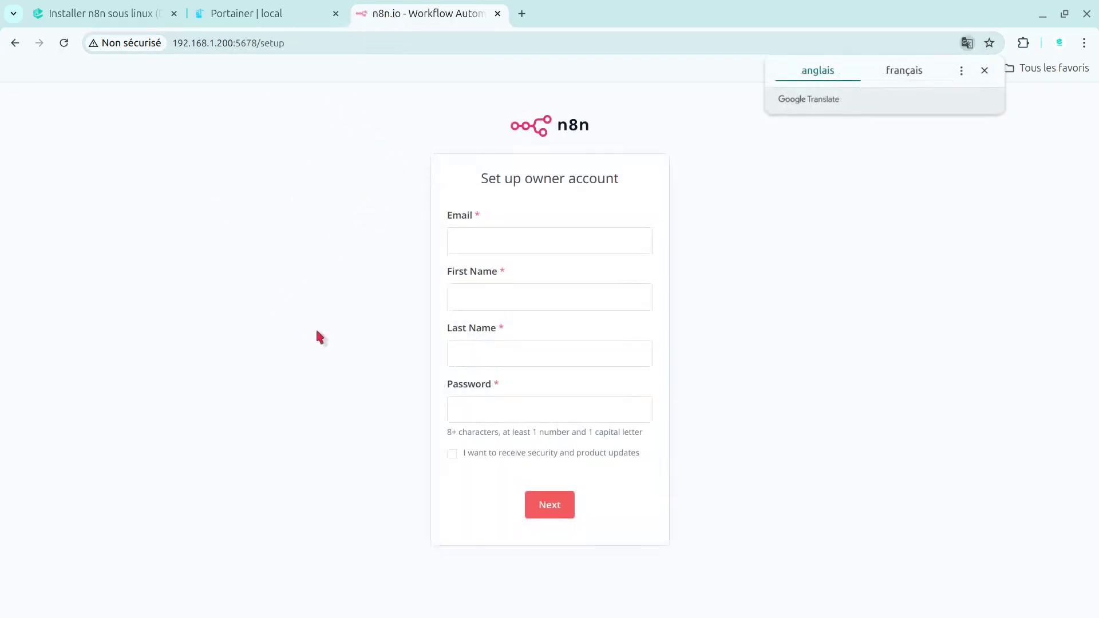
click(985, 71)
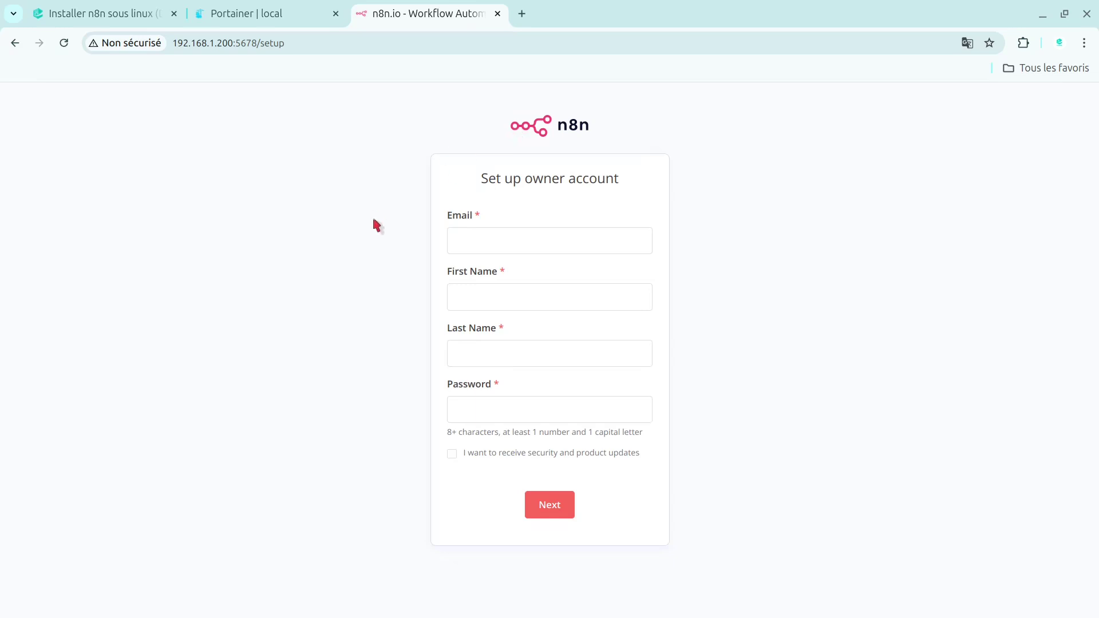
- Enter the owner's e-mail address, correcting it with an @, plus first and last name
click(482, 234)
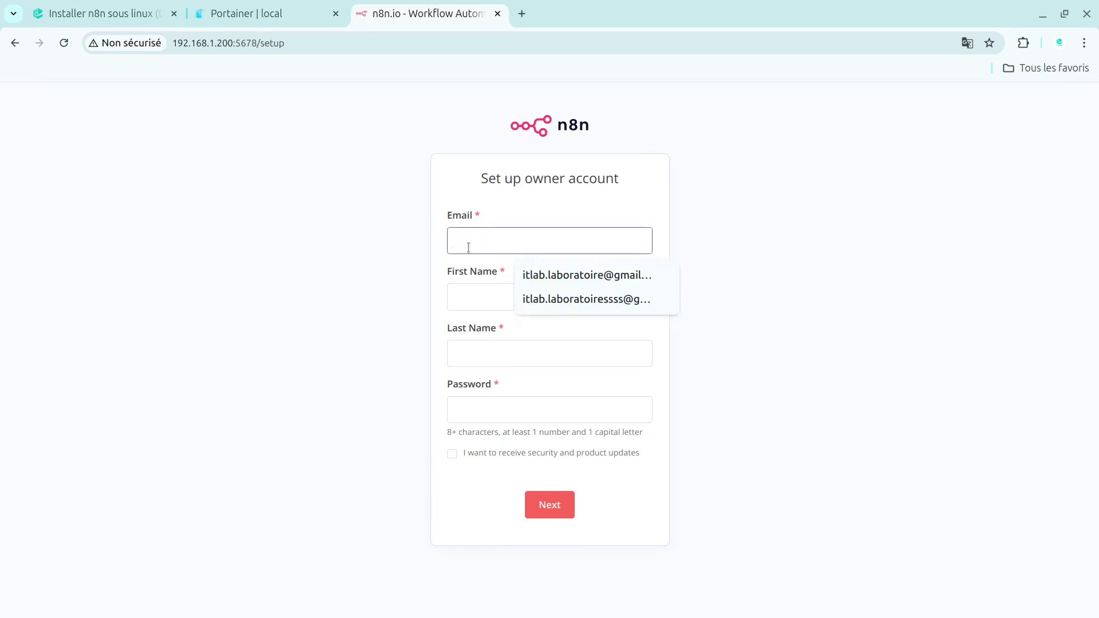
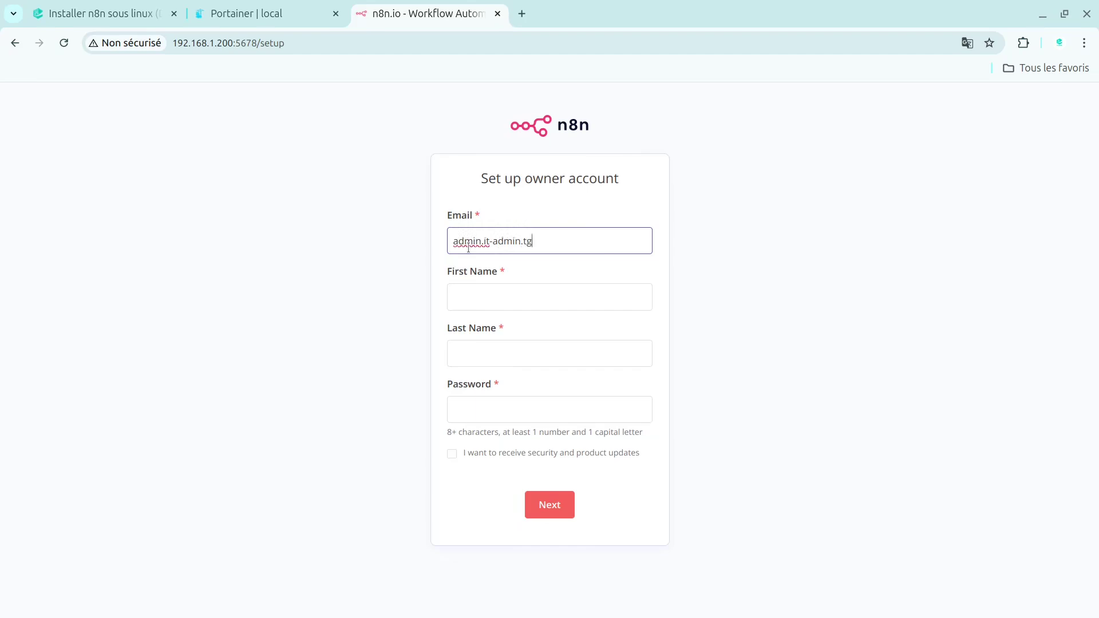
click(475, 297)
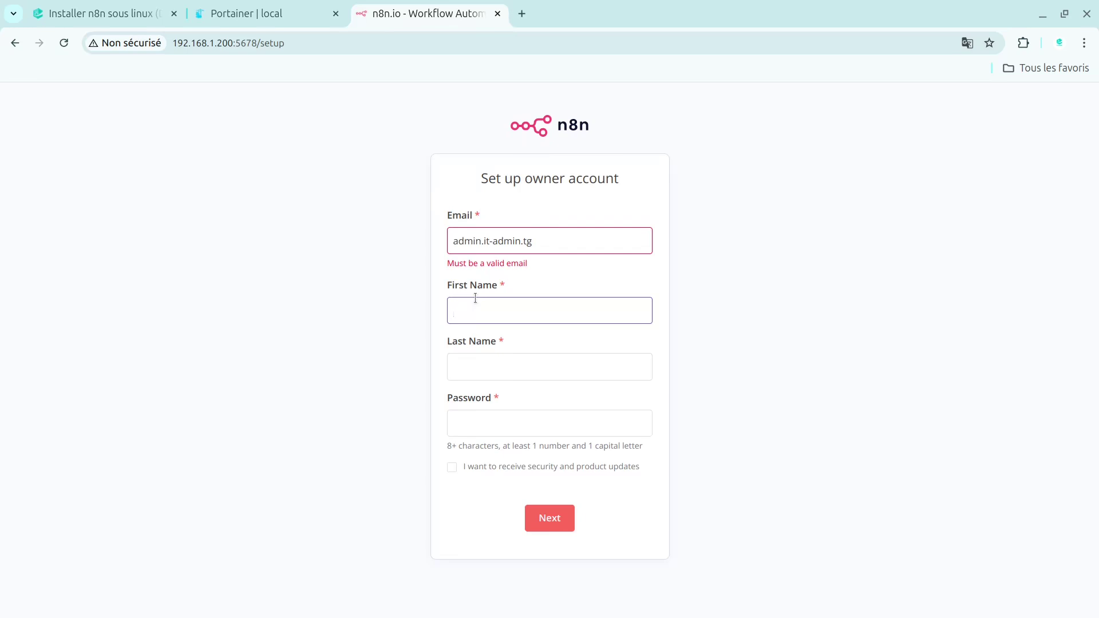
click(549, 244)
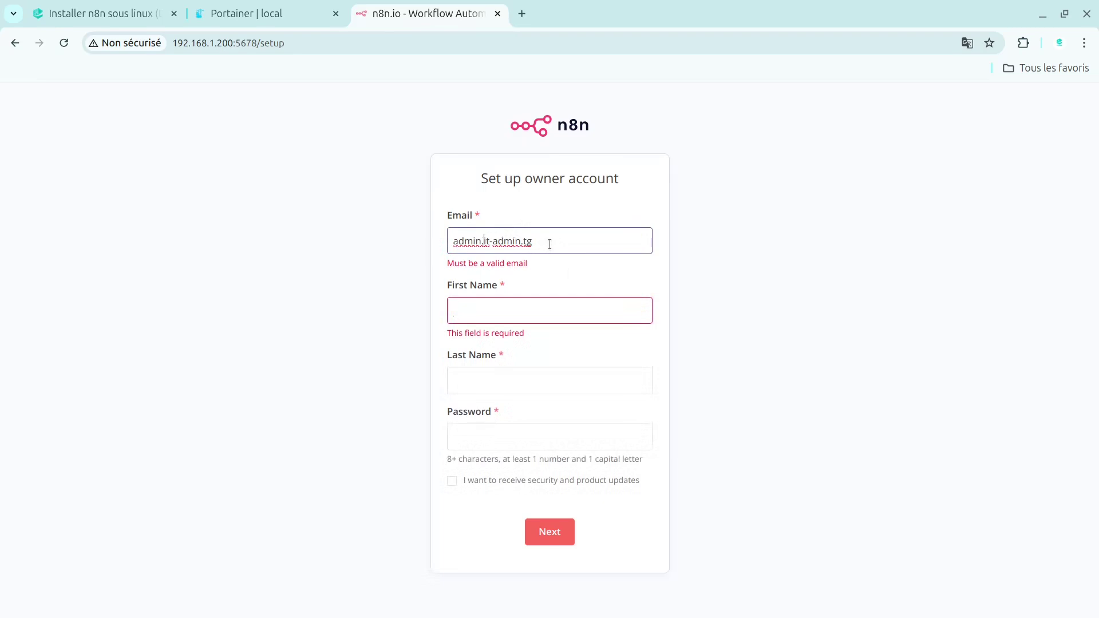
key(BackSpace)
text(@)
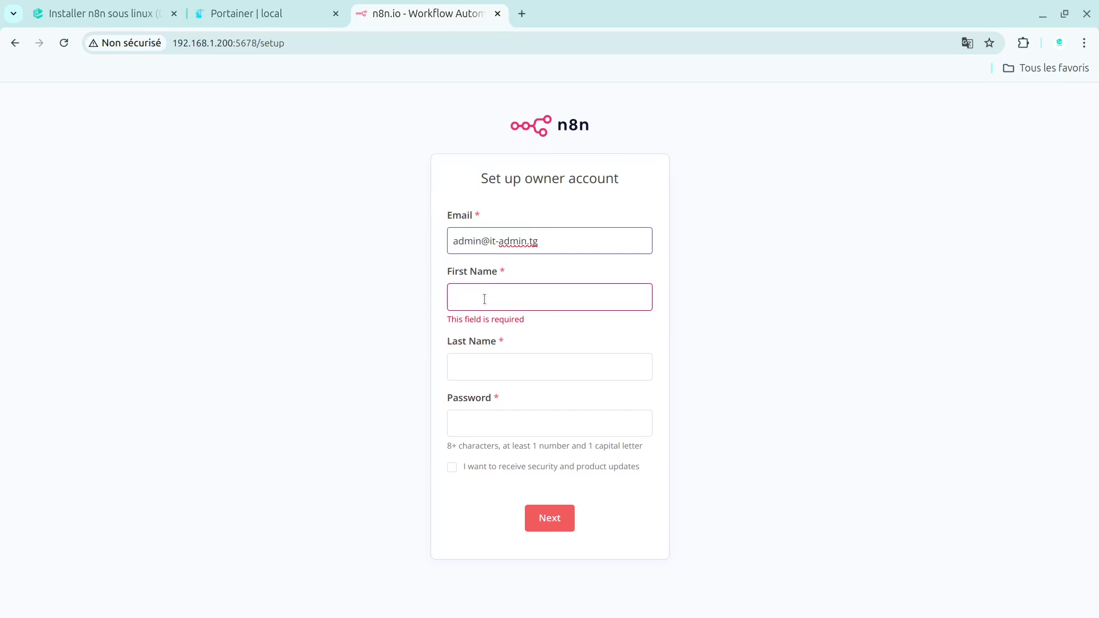
click(485, 299)
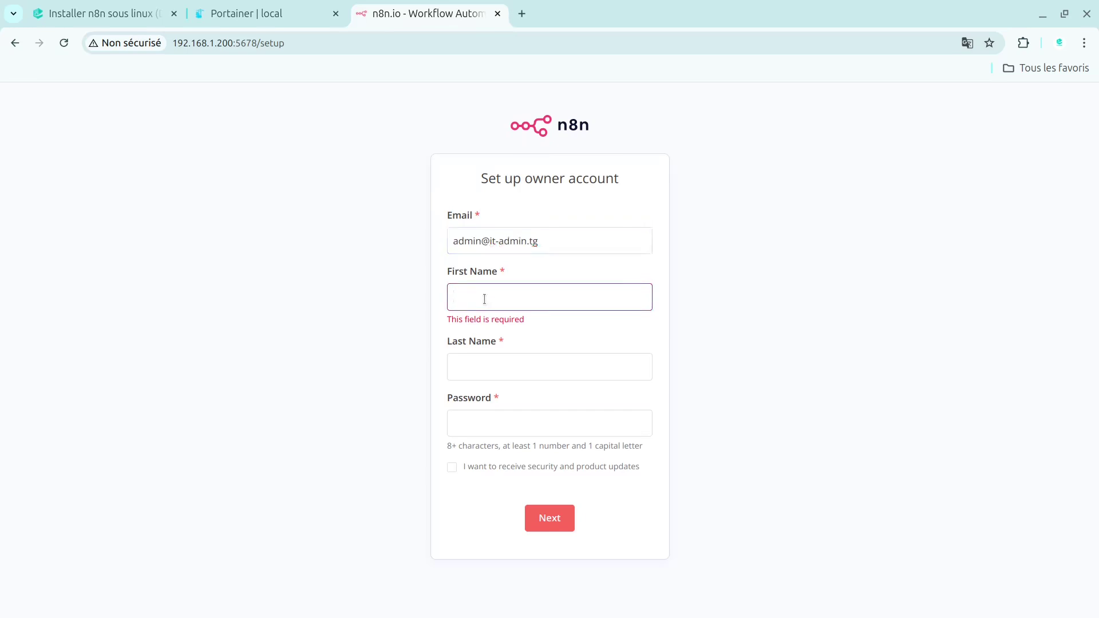
text(IT)
key(Tab)
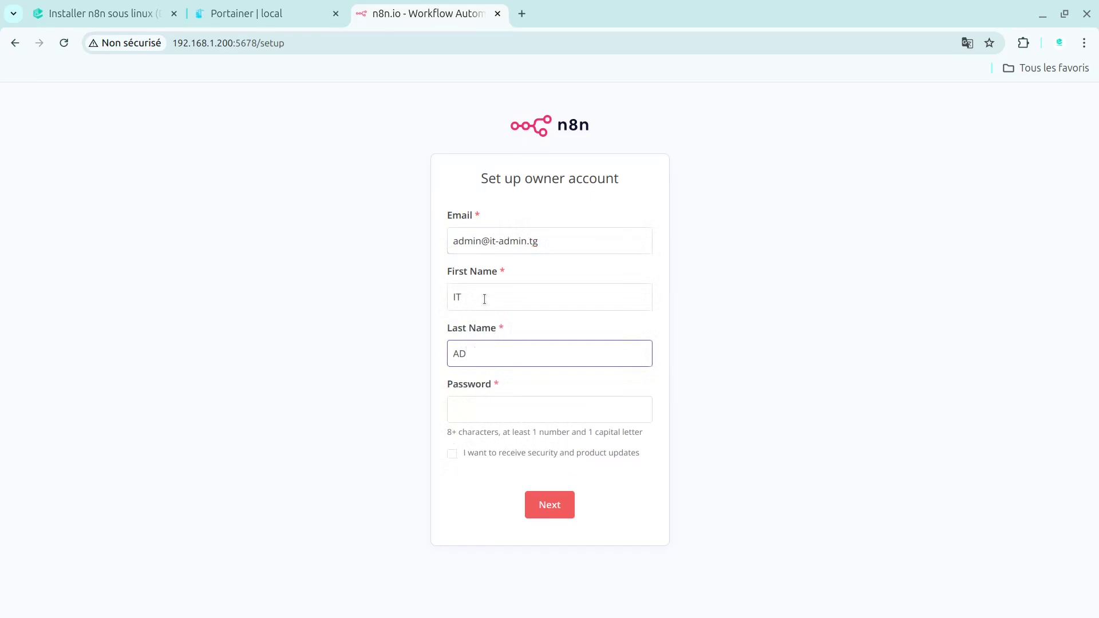
key(Tab)
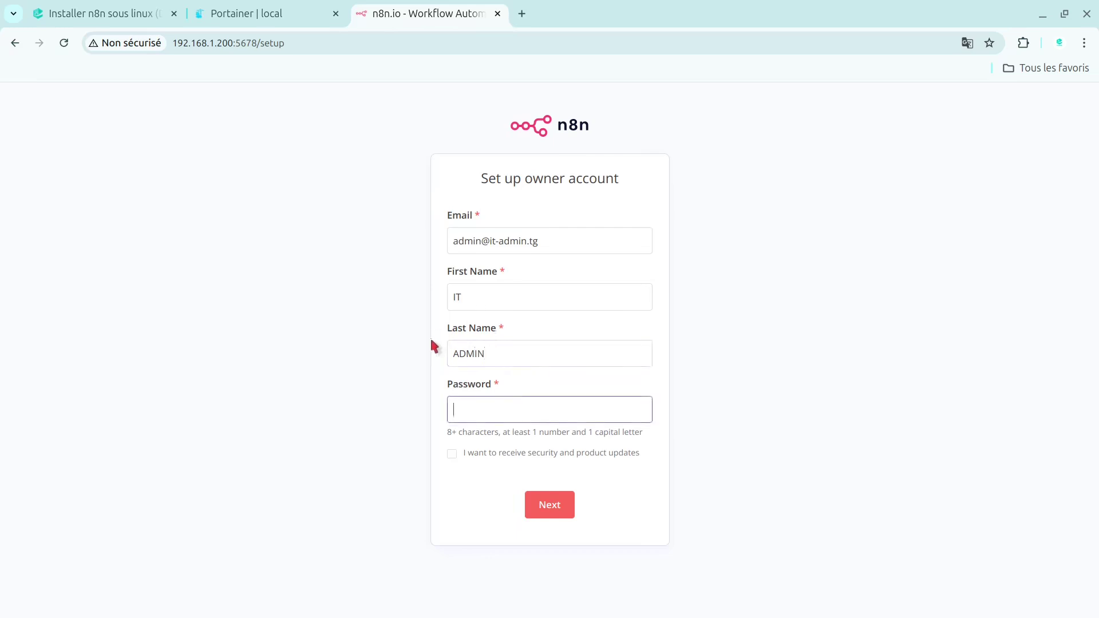
- Enter an account password of at least 8 characters, dismissing a system crash report prompt
click(457, 439)
click(537, 407)
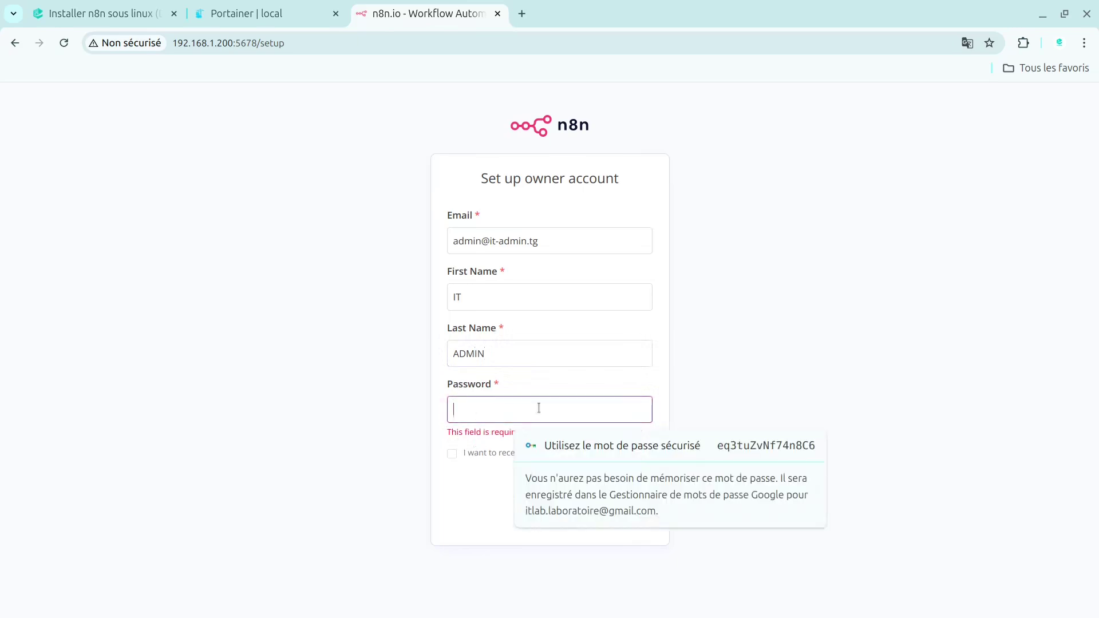
click(605, 442)
text(a)
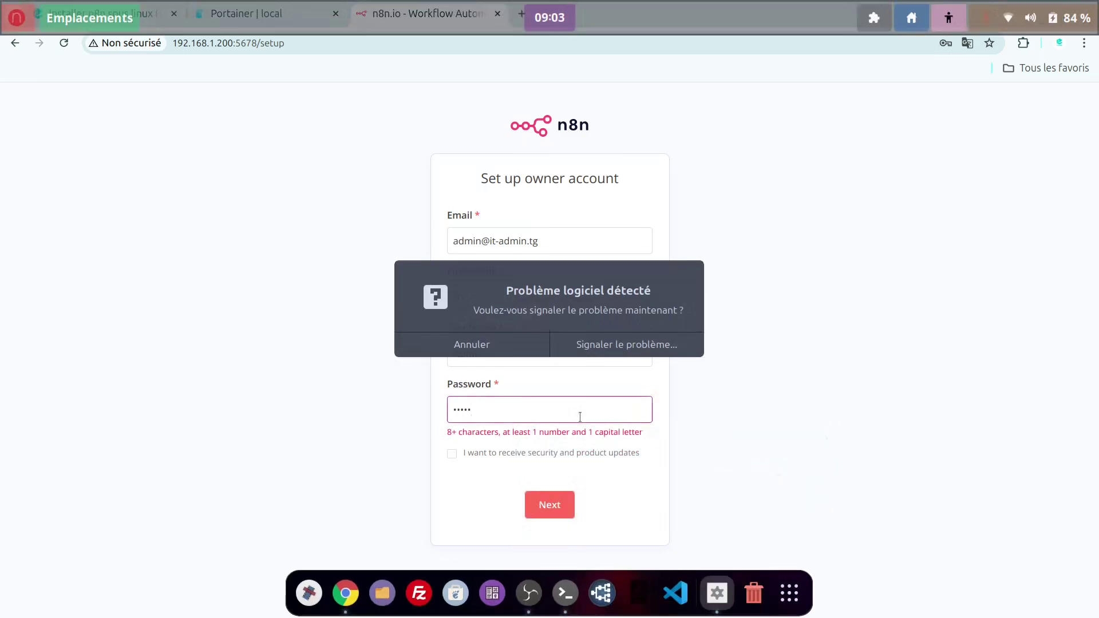
click(515, 343)
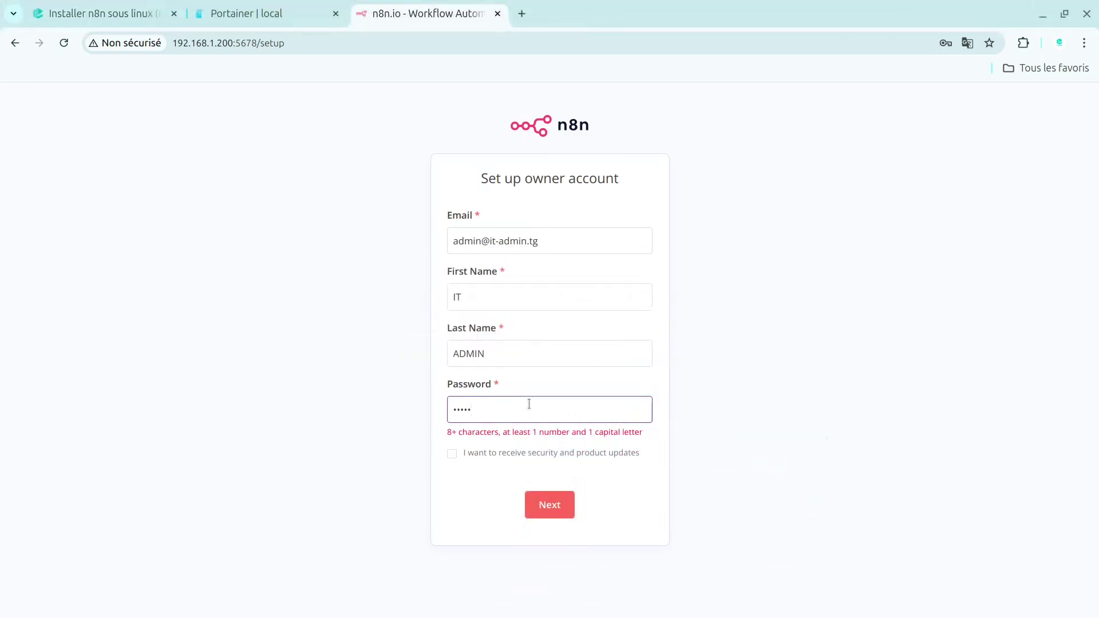
key(BackSpace)
key(BackSpace)
key(BackSpace)
key(BackSpace)
key(BackSpace)
text(a)
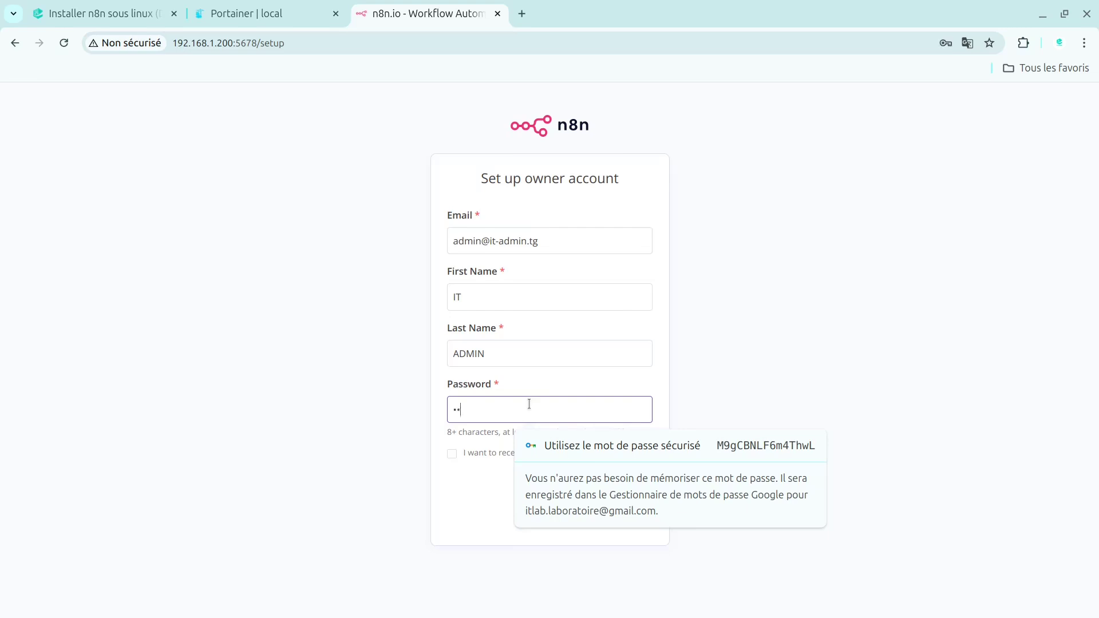
text(•••)
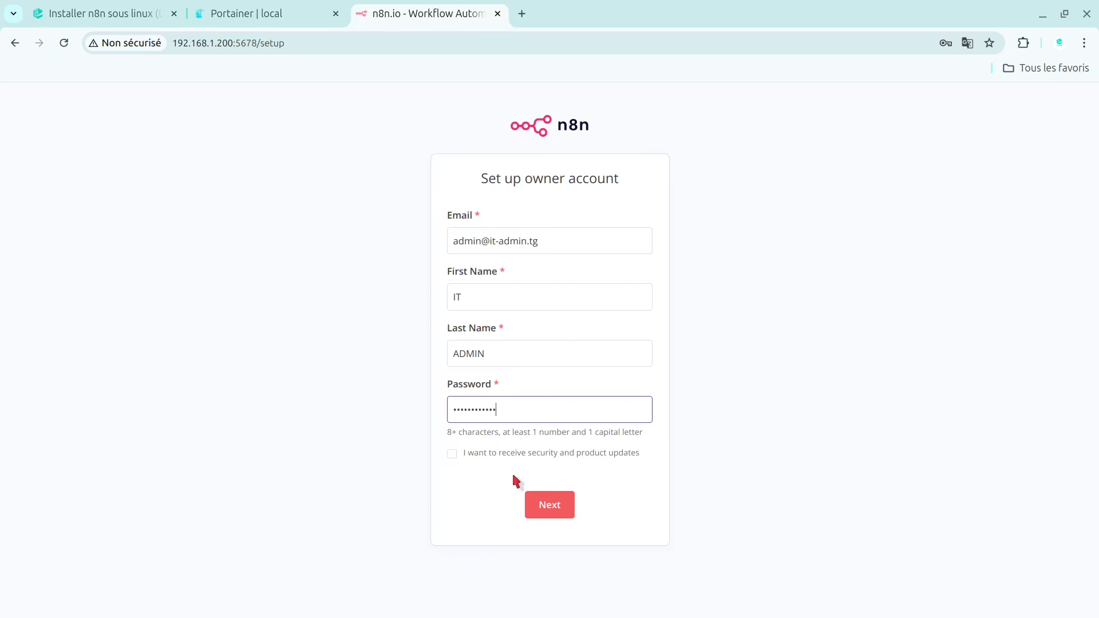
- Create the owner account, decline saving the password, and set company Software as a service, role IT
click(549, 509)
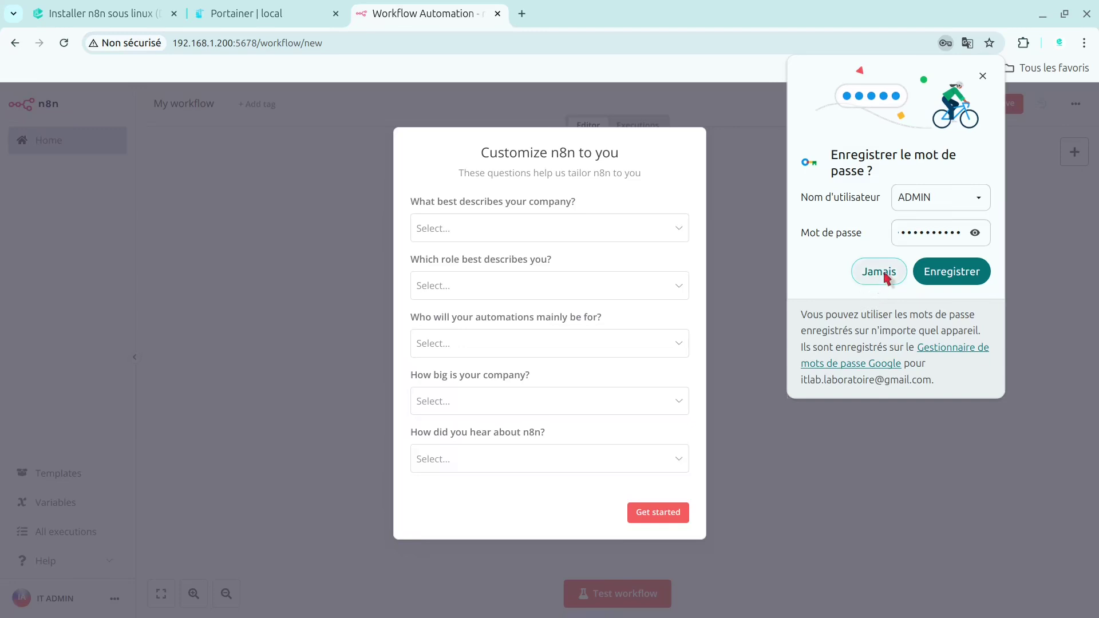
click(886, 276)
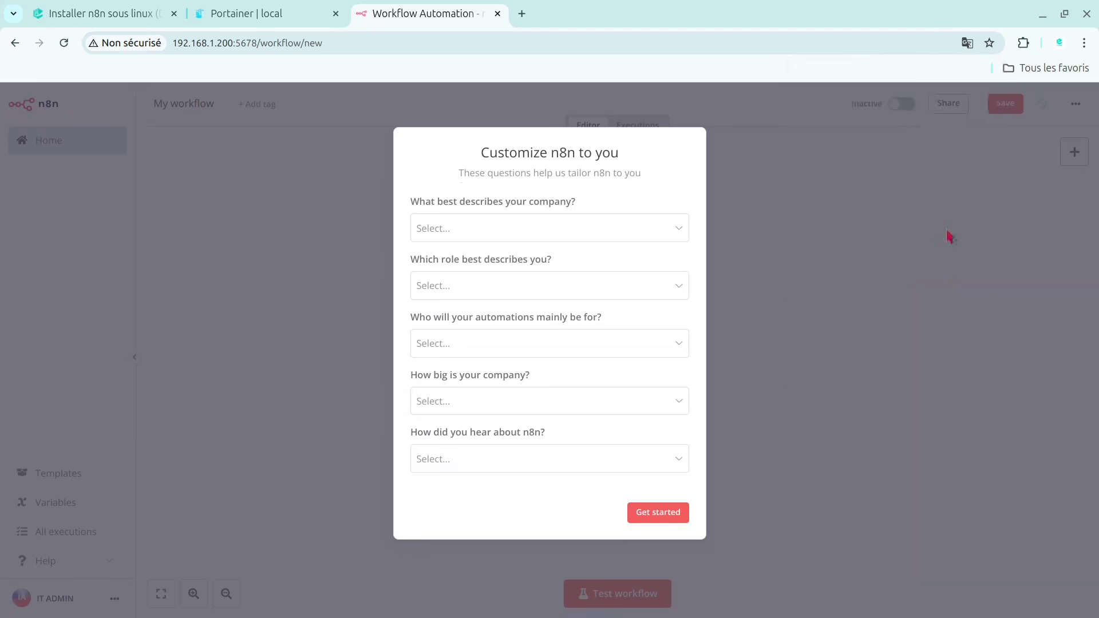
click(663, 226)
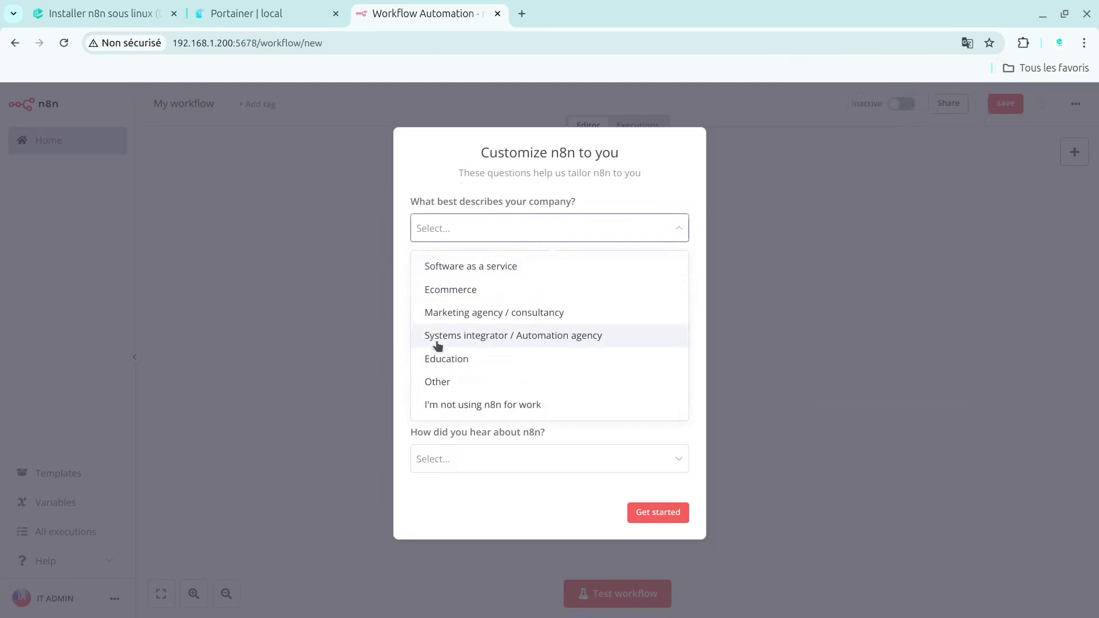
click(531, 265)
click(495, 284)
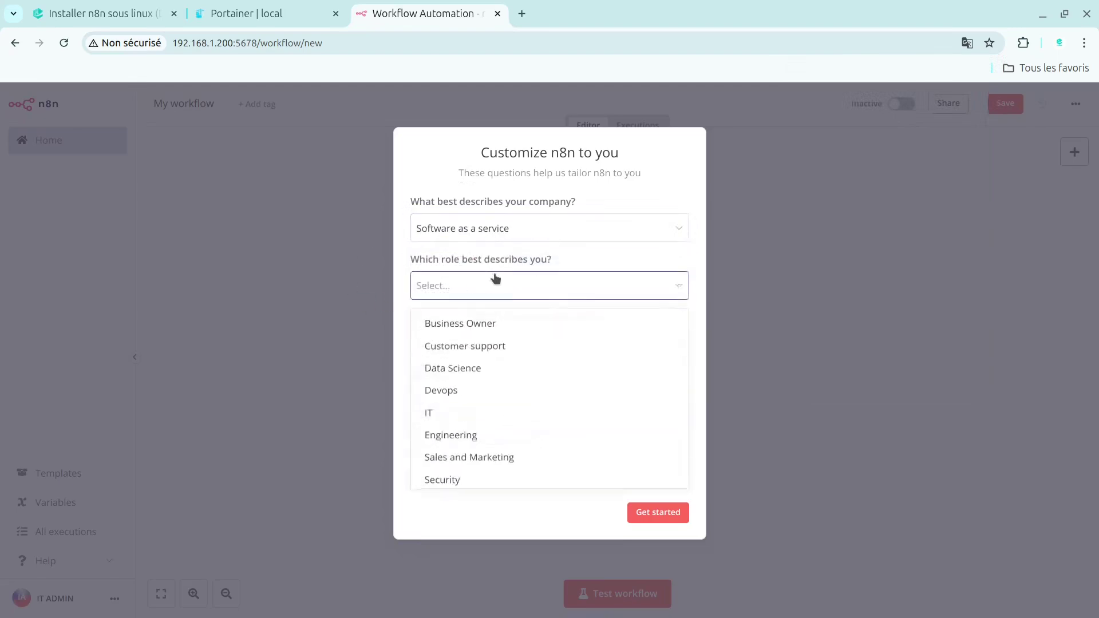
click(460, 422)
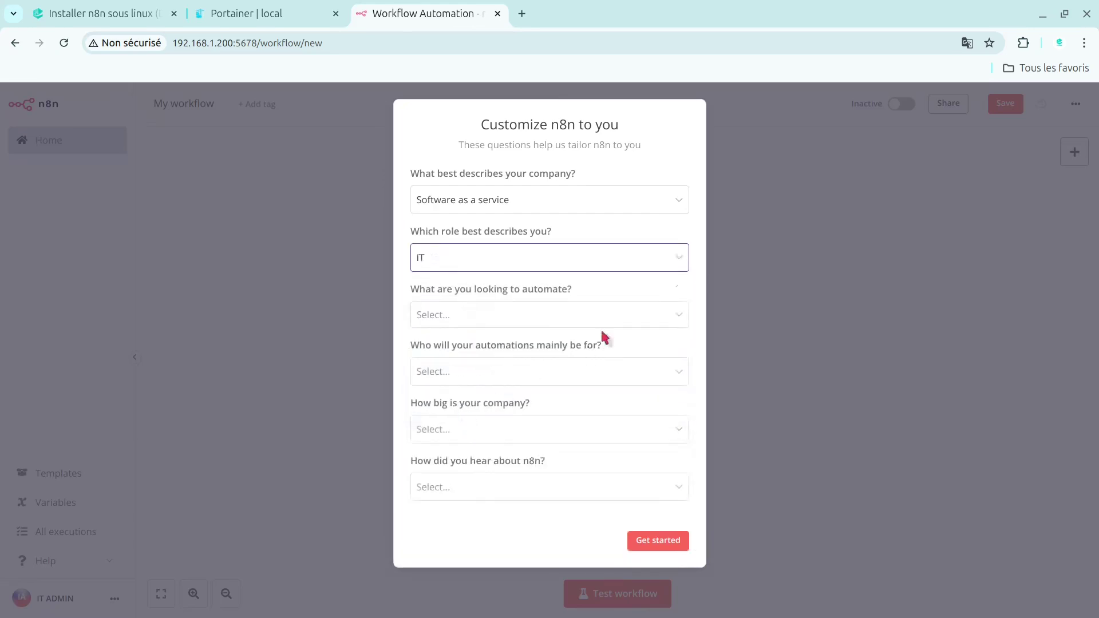
- Pick Cloud infrastructure orchestration, Monitoring and alerting, and CI/CD as goals, serving Myself
click(478, 320)
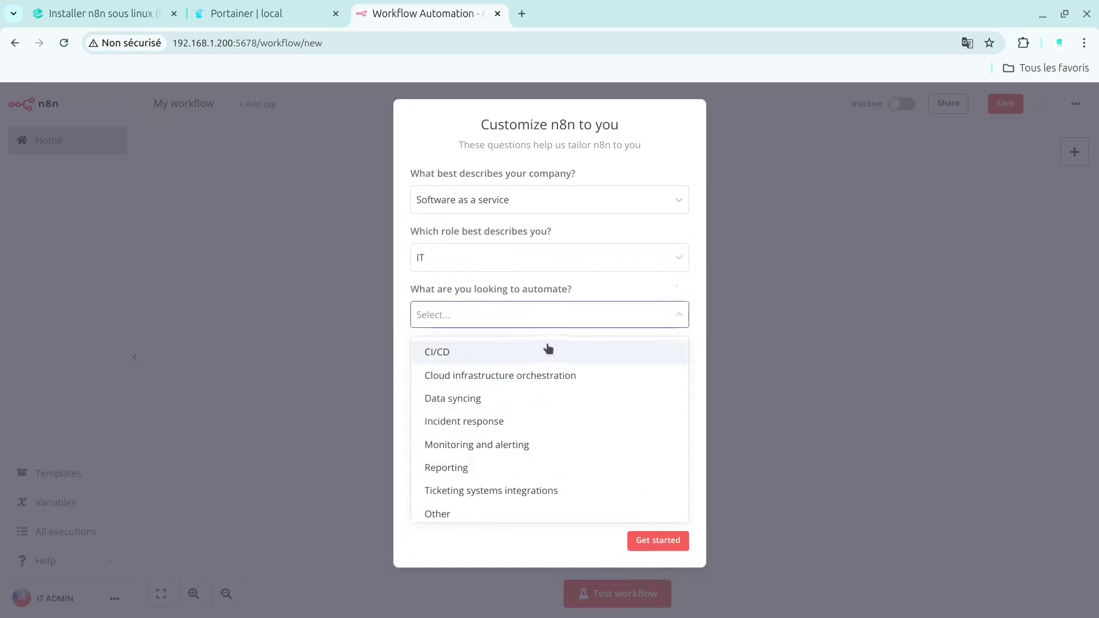
click(523, 378)
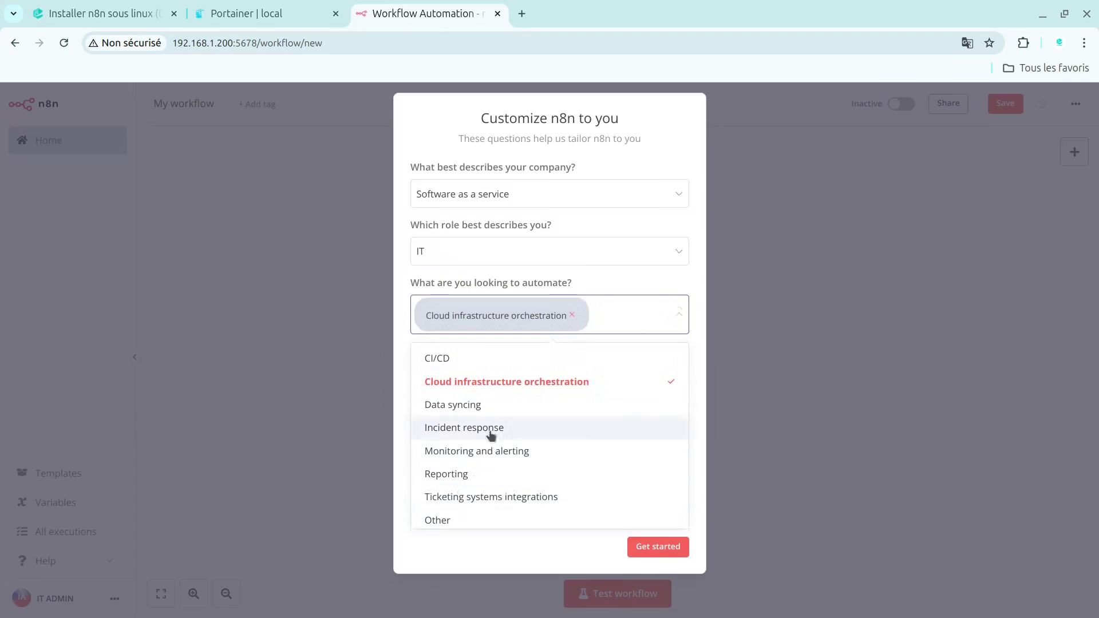
click(518, 462)
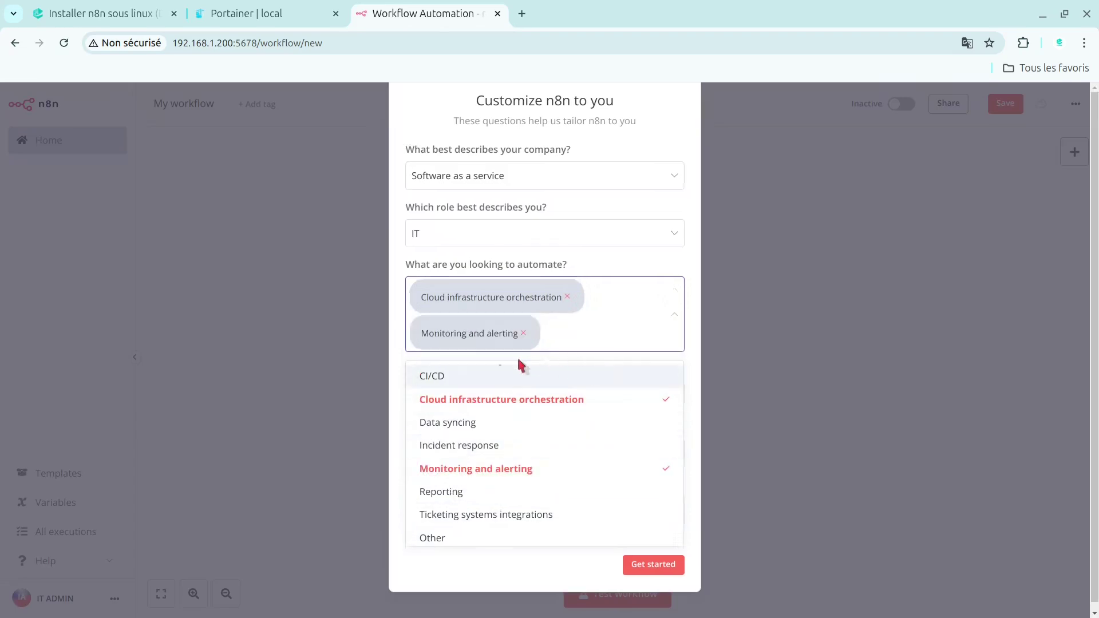
click(464, 377)
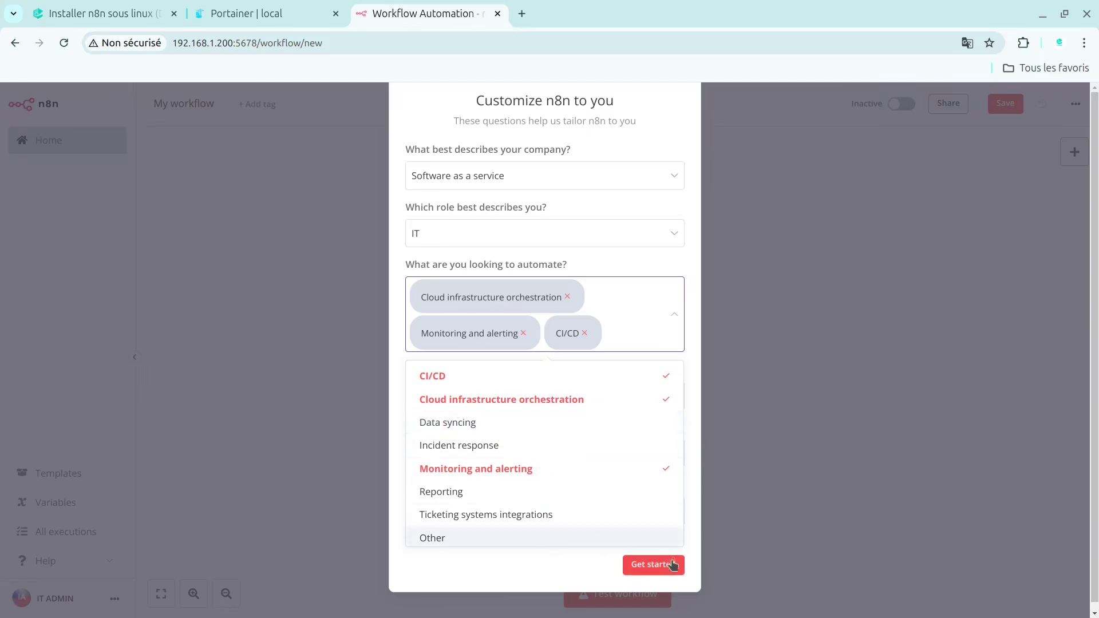
click(533, 562)
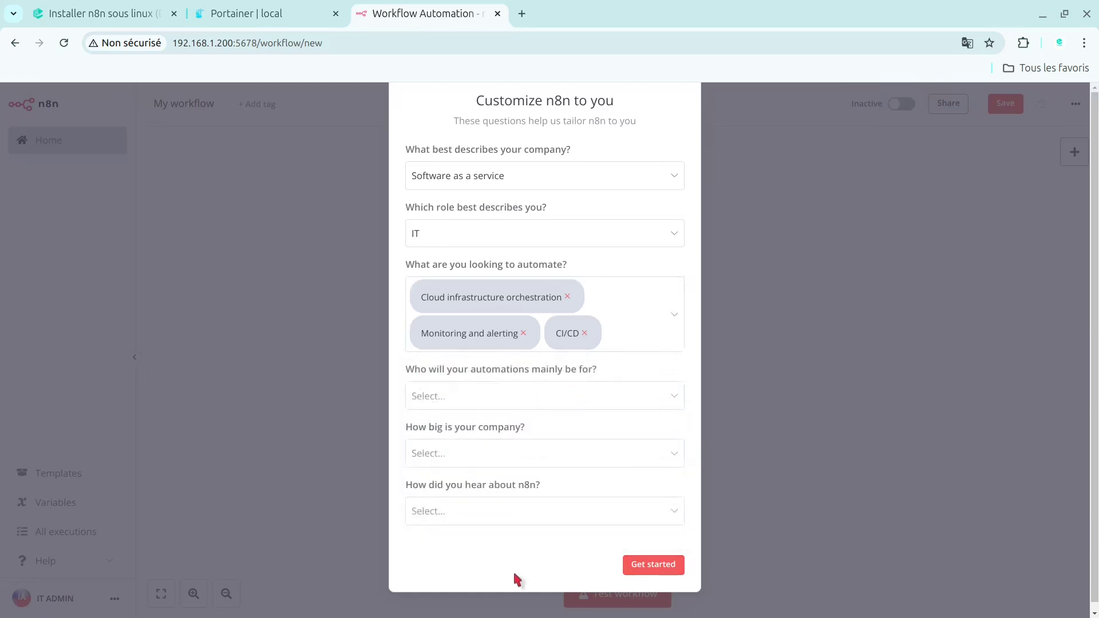
click(510, 398)
click(432, 438)
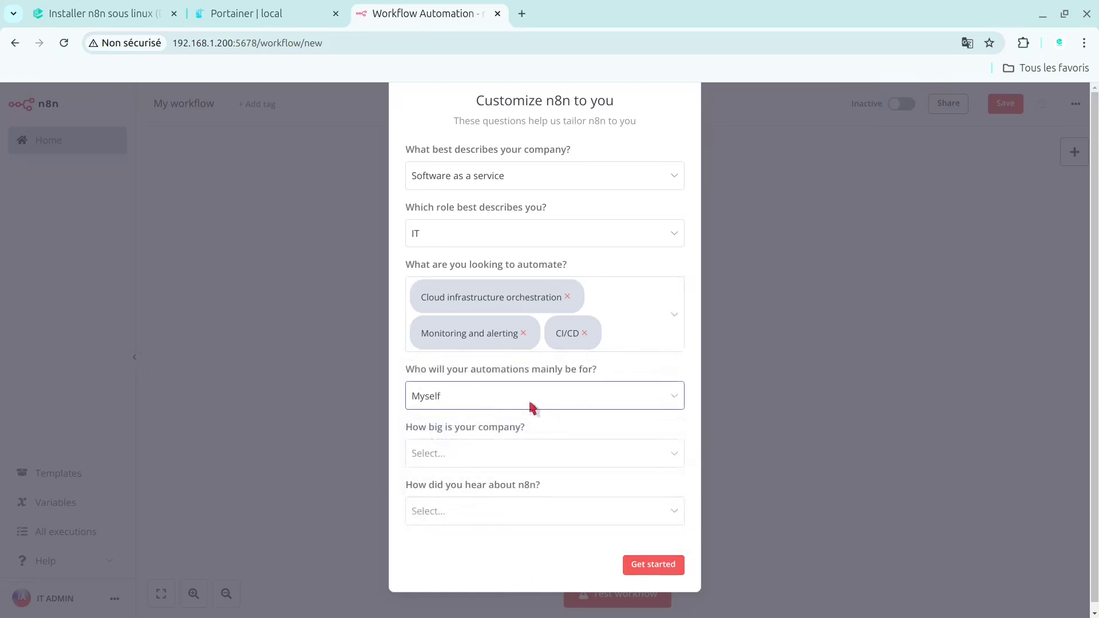
click(519, 400)
click(451, 434)
- Set company size to Less than 20 people, source Event, and submit the survey
click(443, 454)
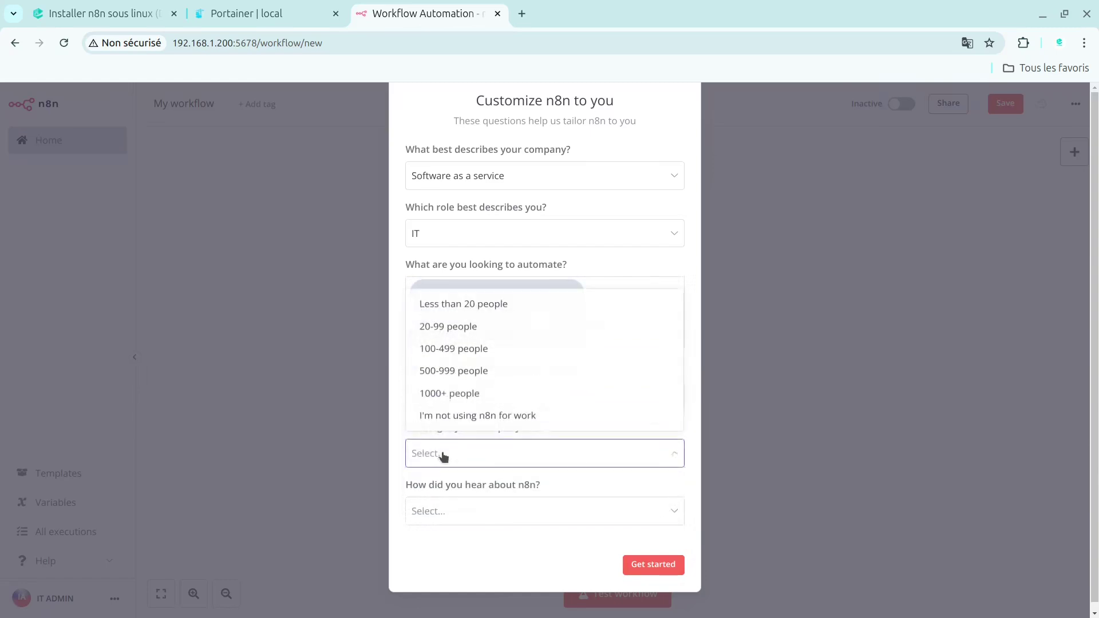
click(486, 304)
click(459, 511)
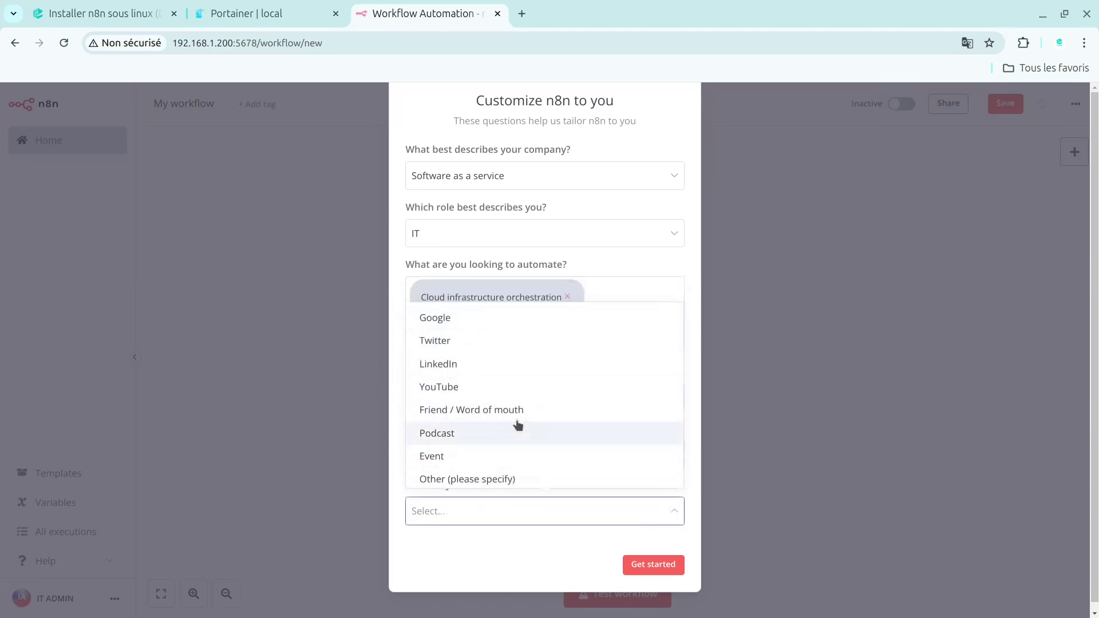
click(436, 455)
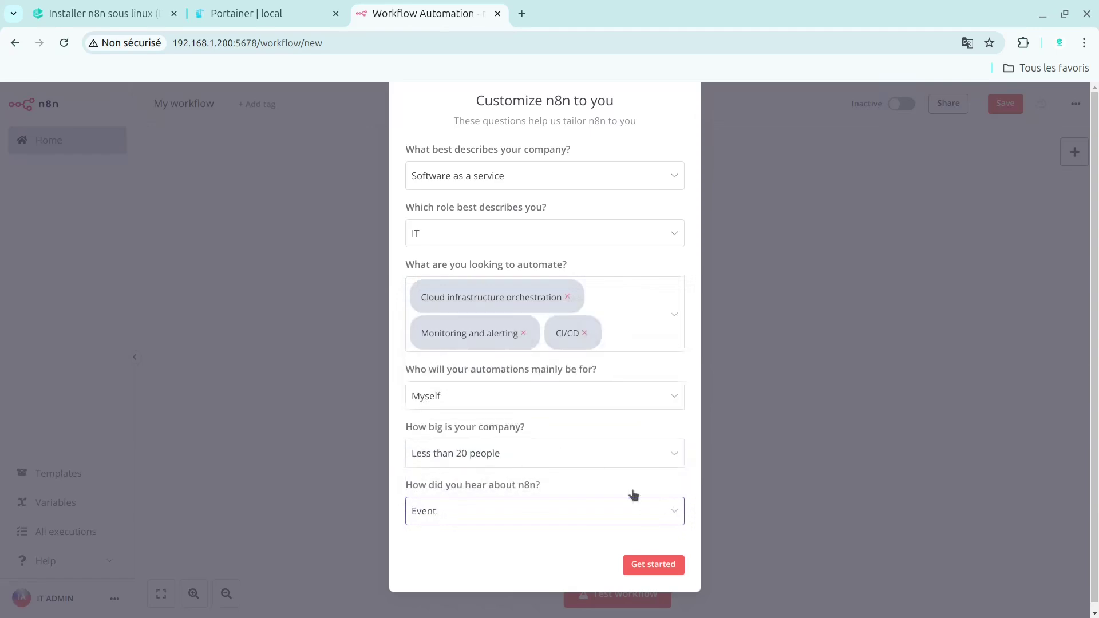
click(673, 570)
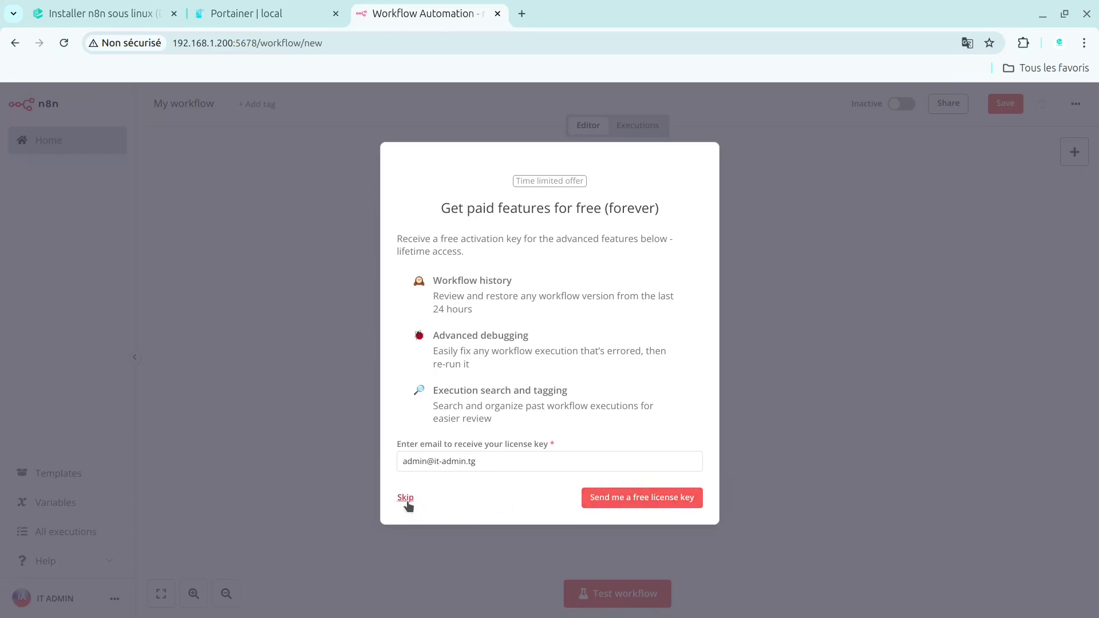
- Skip the free licence key offer to reach the Workflows home page
click(409, 505)
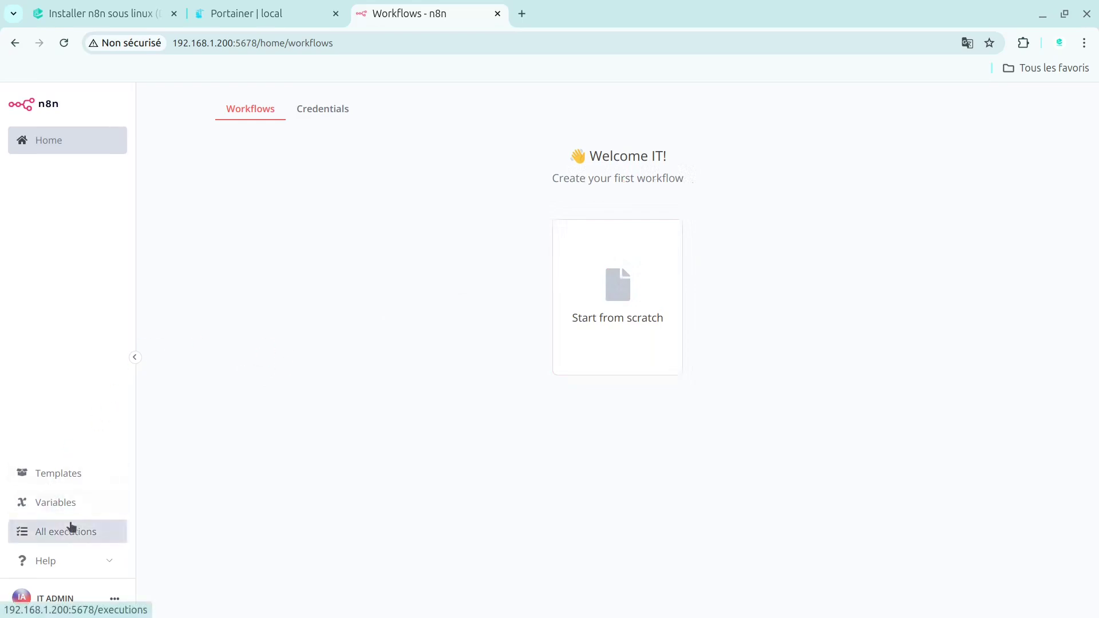
- View Personal settings, start then cancel 2FA setup, and show the Users page
click(112, 599)
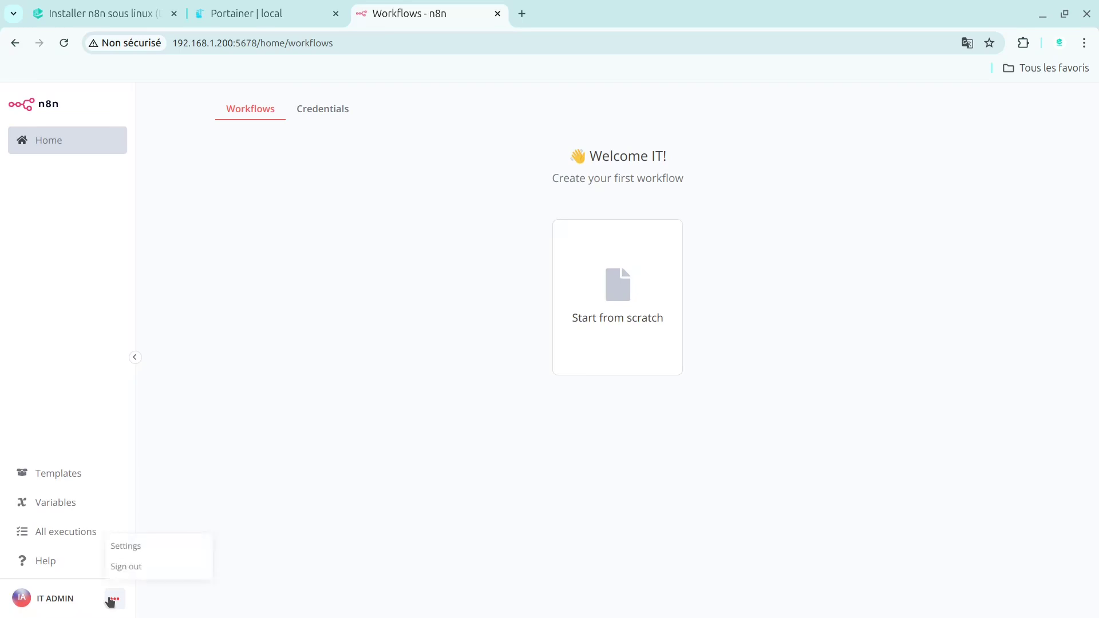
click(172, 547)
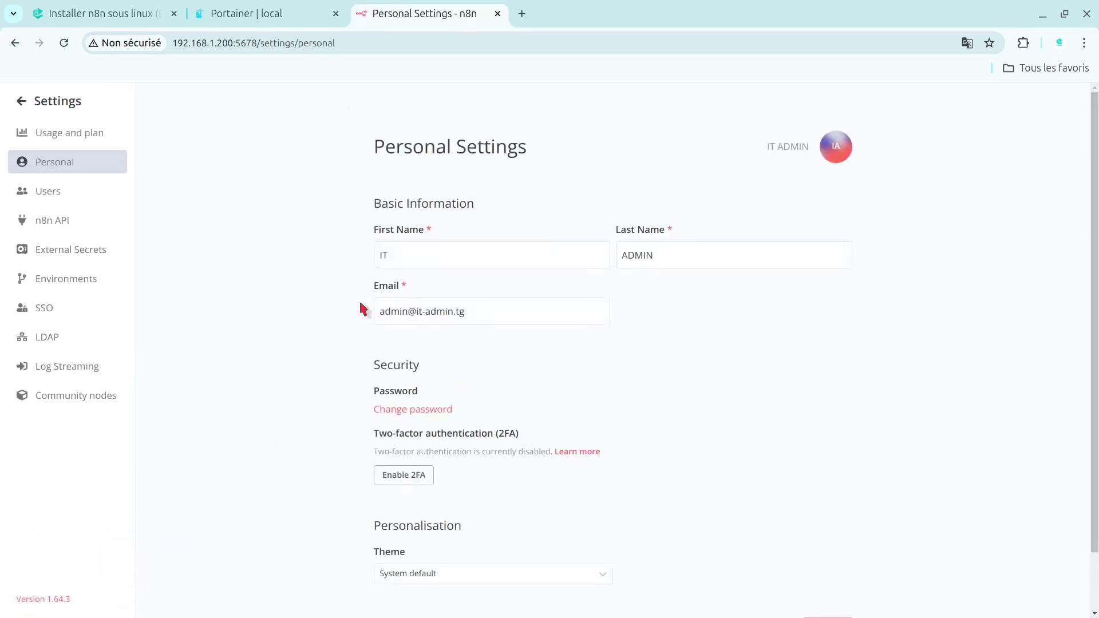
scroll(1094, 318, down, 1)
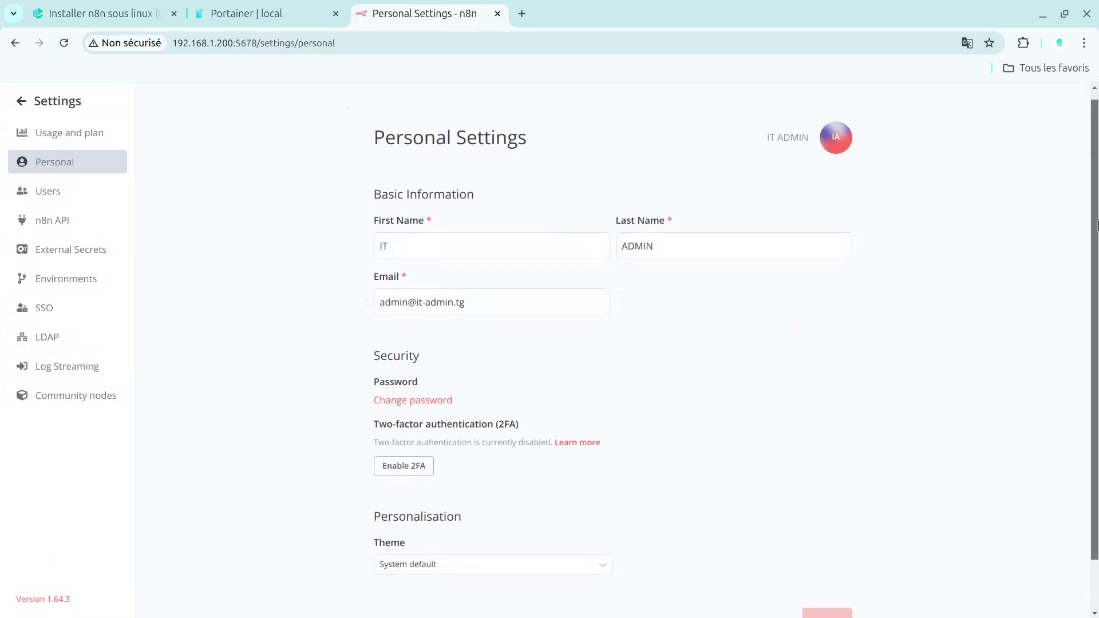
click(402, 415)
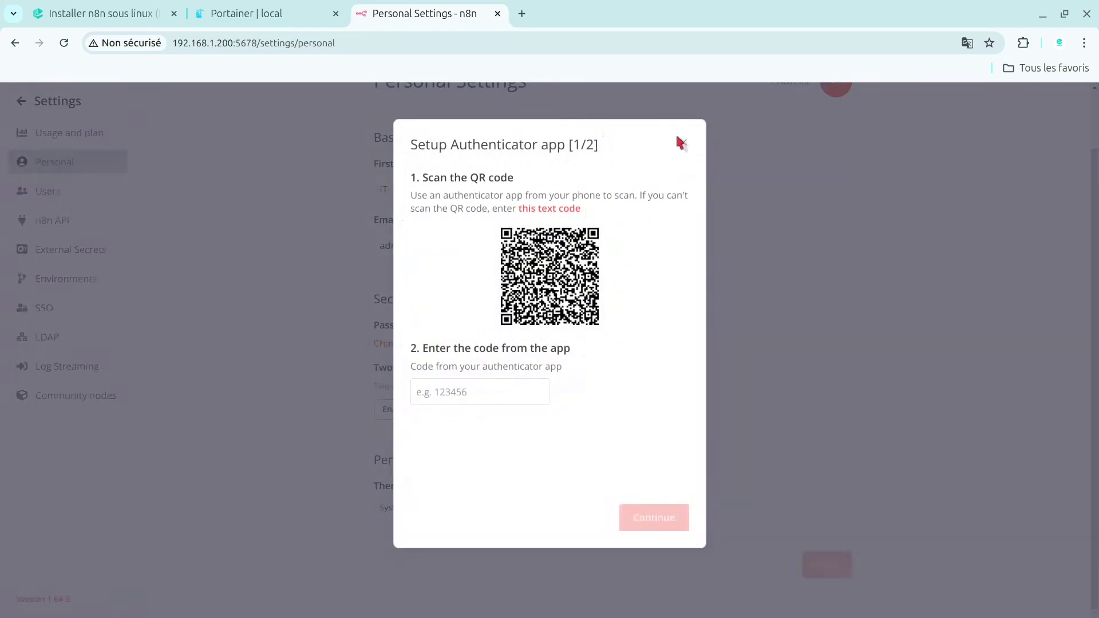
click(685, 144)
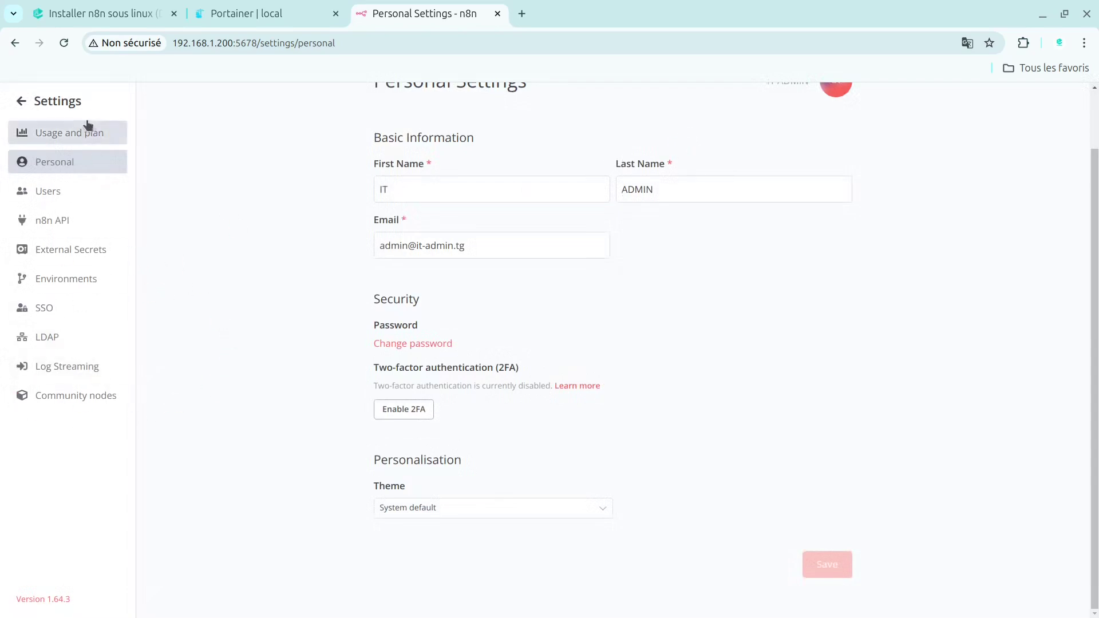
click(49, 194)
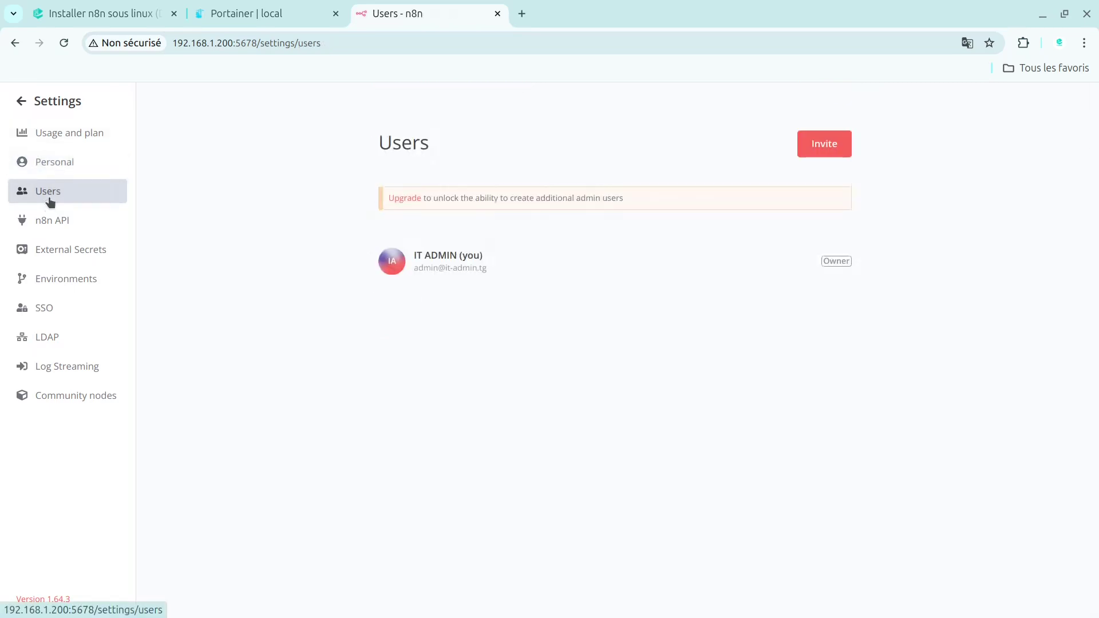
- Check the user invitation roles without inviting anyone, then create an n8n API key
click(837, 155)
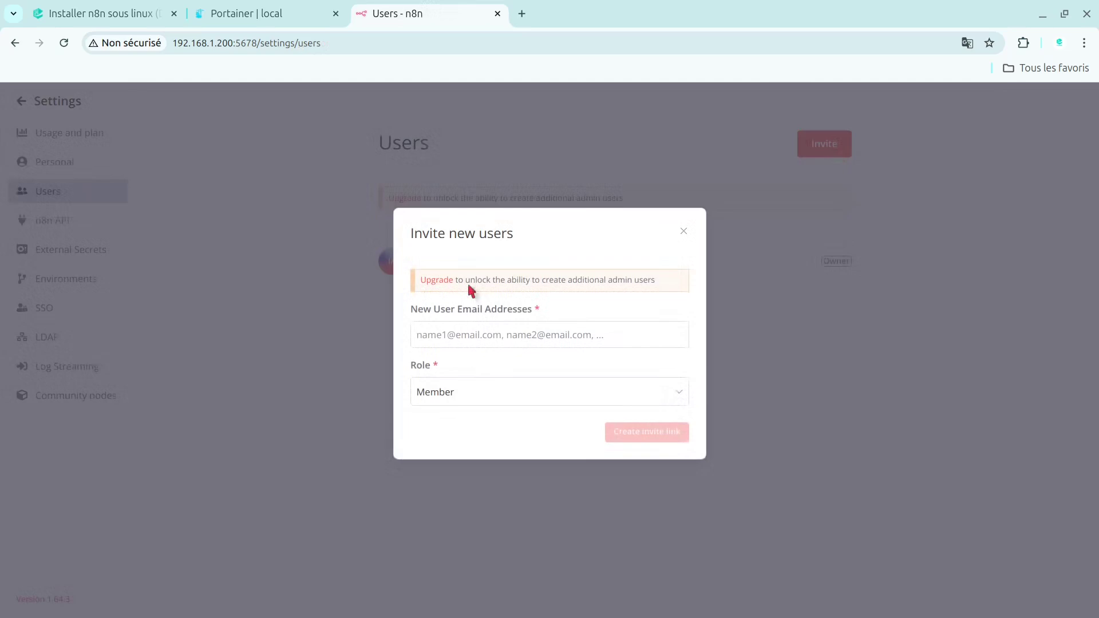
click(461, 398)
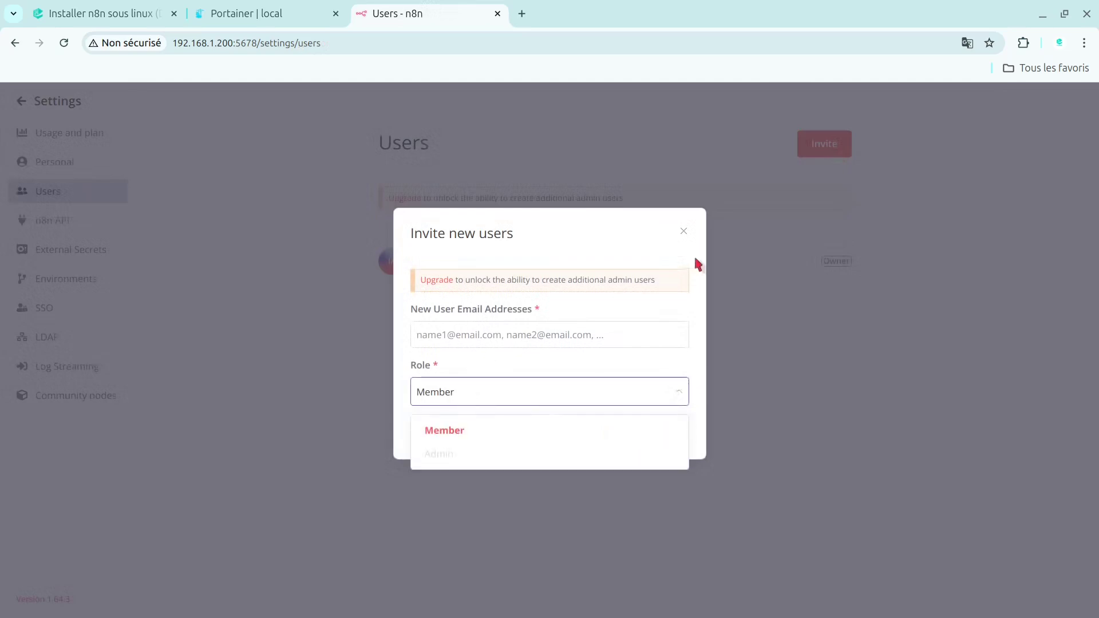
click(683, 232)
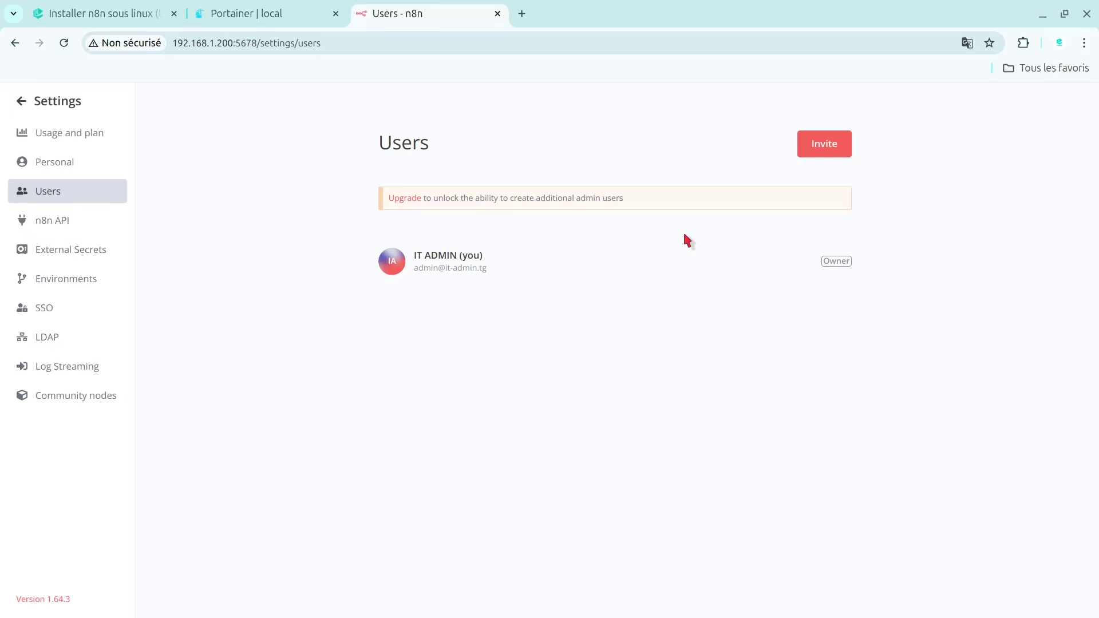
click(46, 224)
click(615, 289)
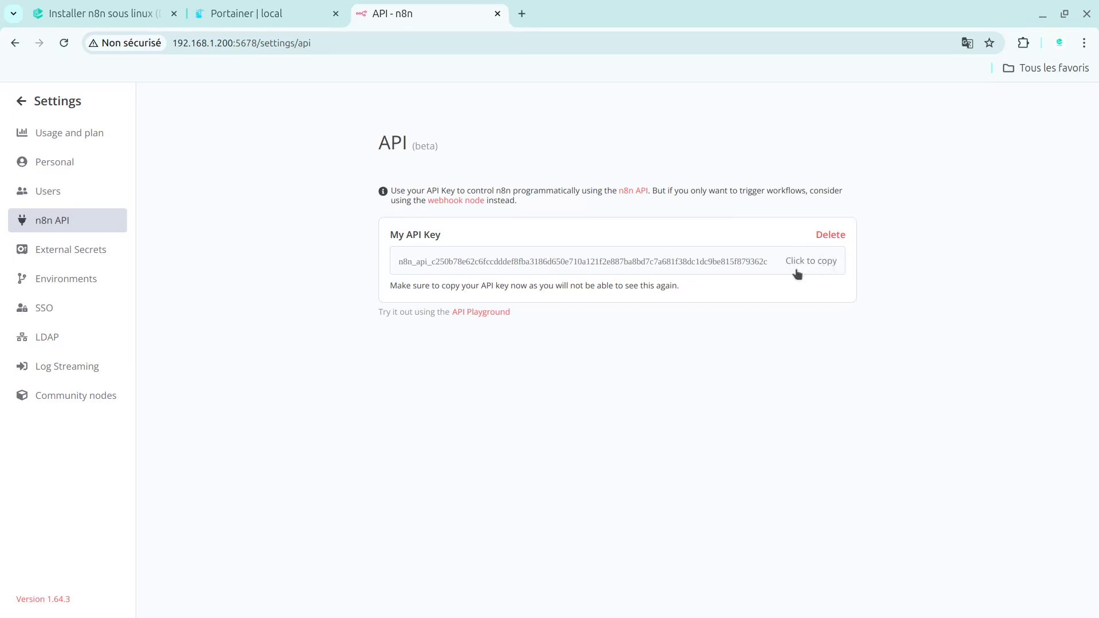
- Review the External Secrets, Environments, SSO, LDAP, Log Streaming and Community nodes settings pages
click(20, 253)
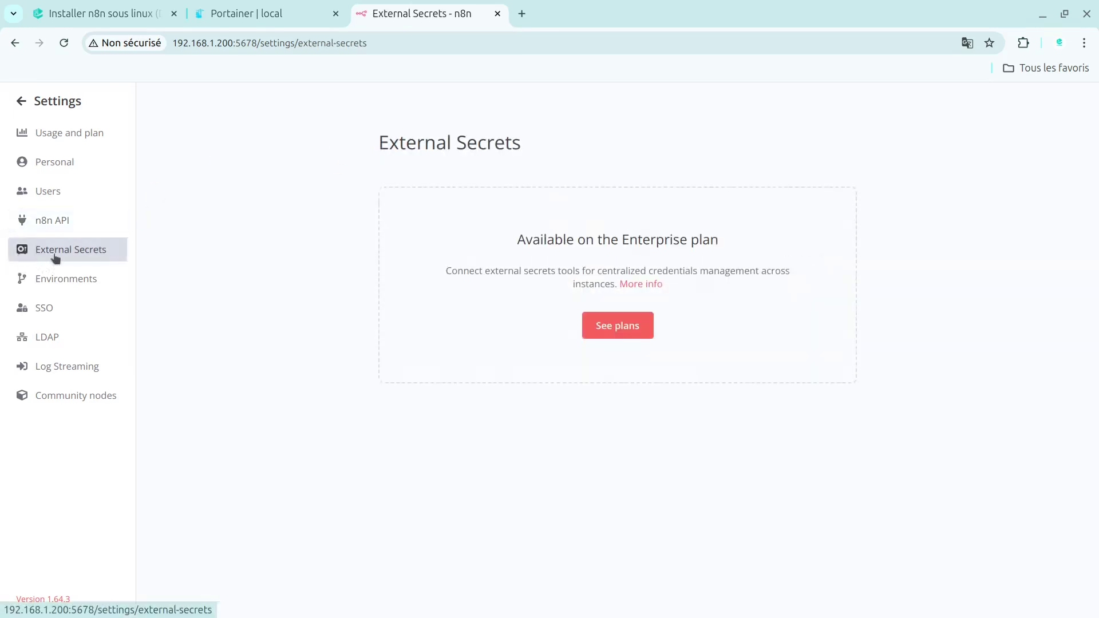
click(65, 293)
click(32, 314)
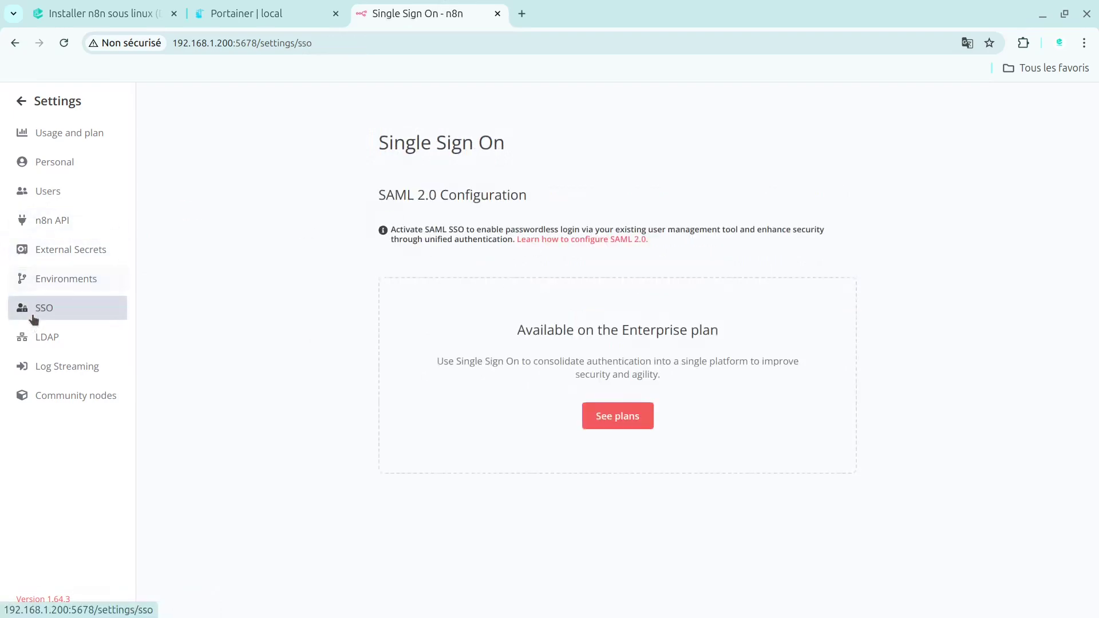
click(62, 332)
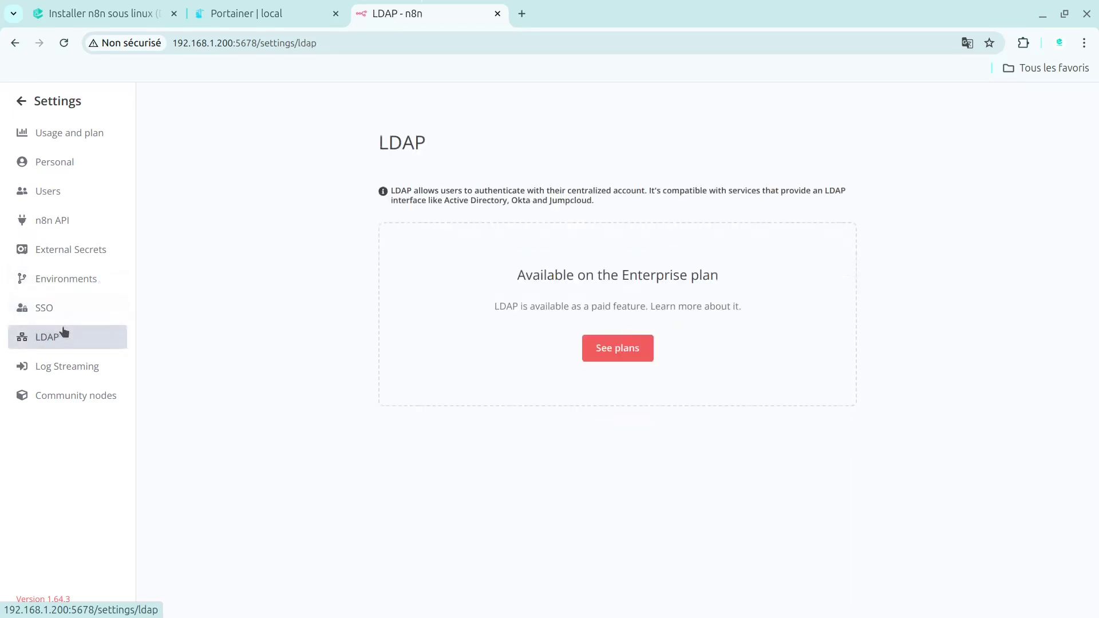
click(73, 364)
click(87, 399)
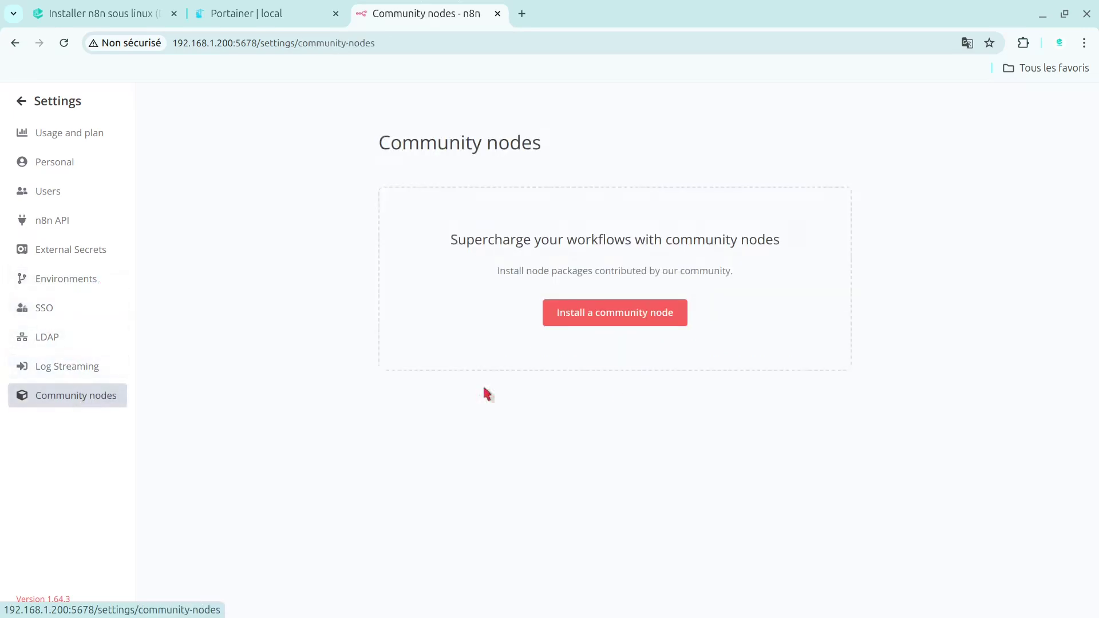
- Cancel the community node installation dialog and go back from Settings to the Workflows home
click(644, 324)
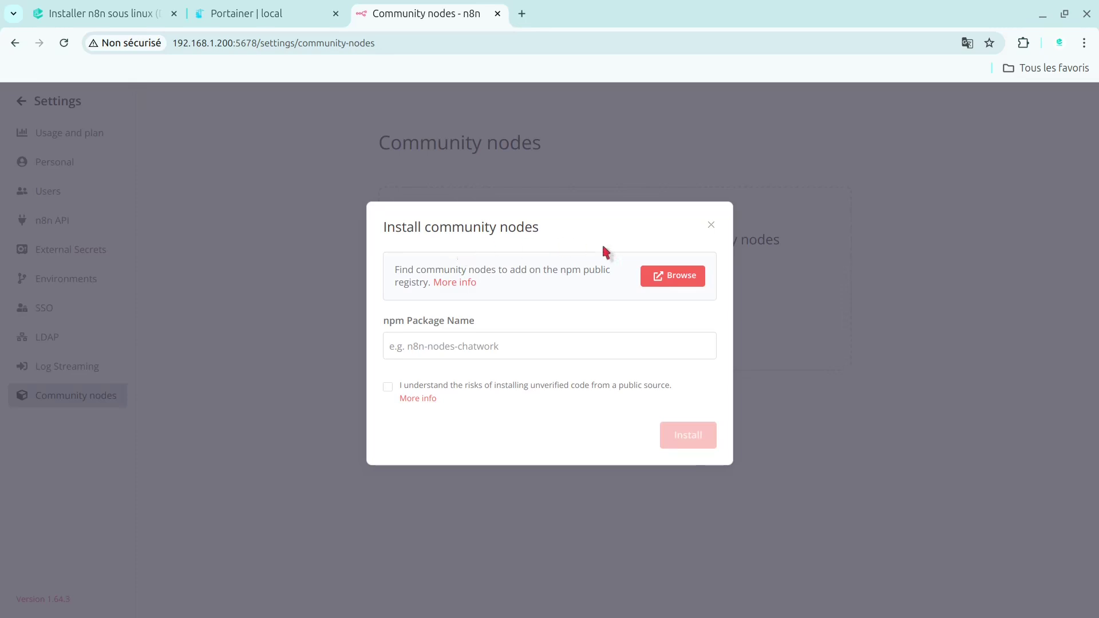
click(452, 348)
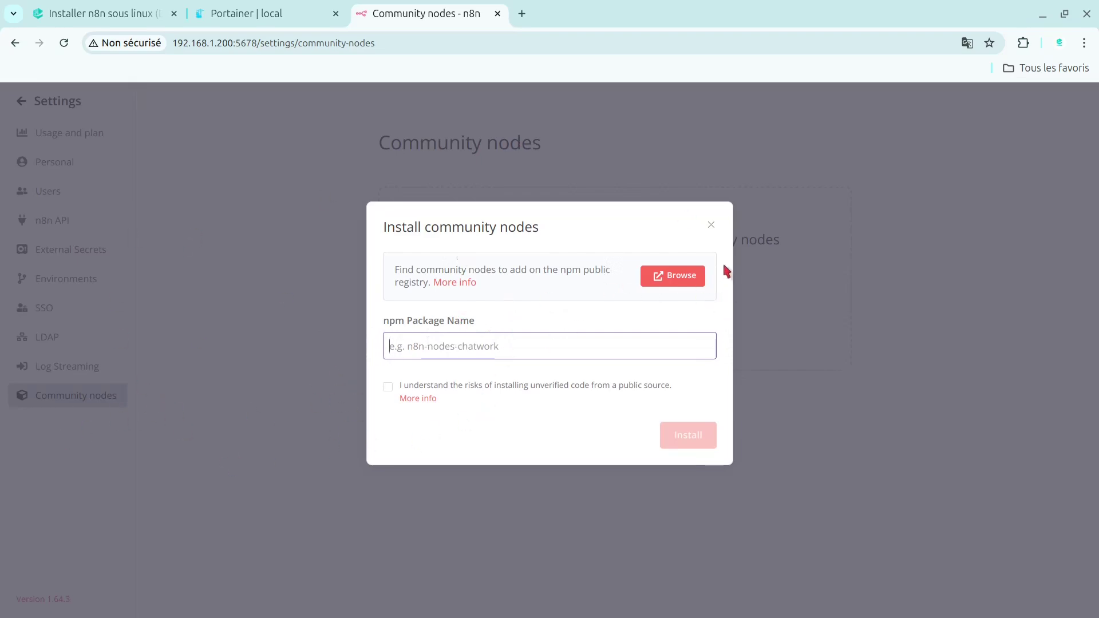
click(710, 226)
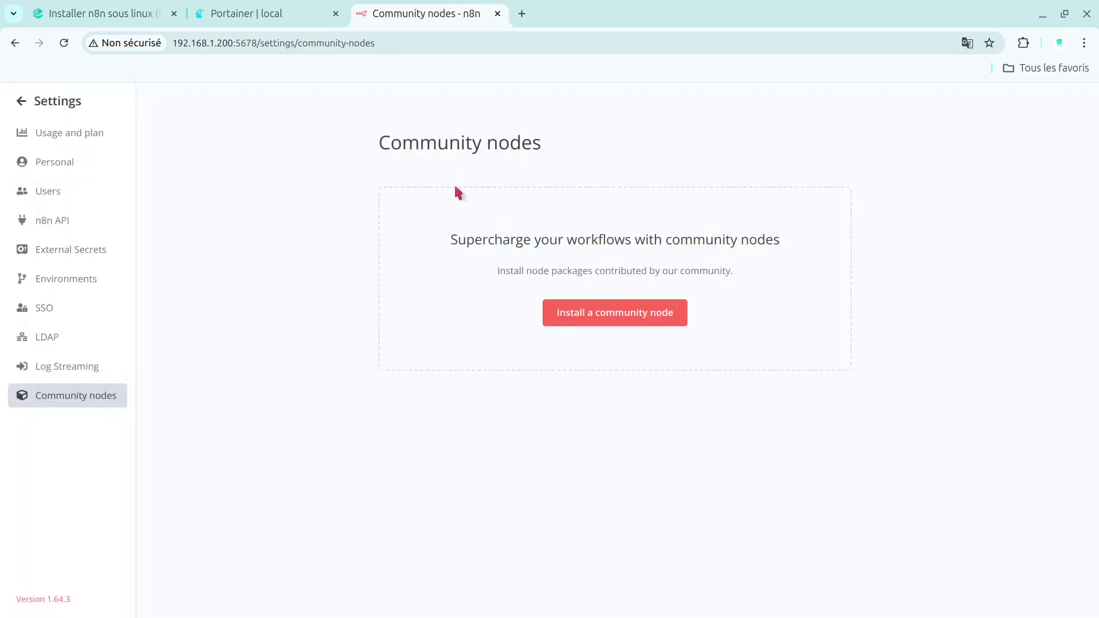
click(29, 109)
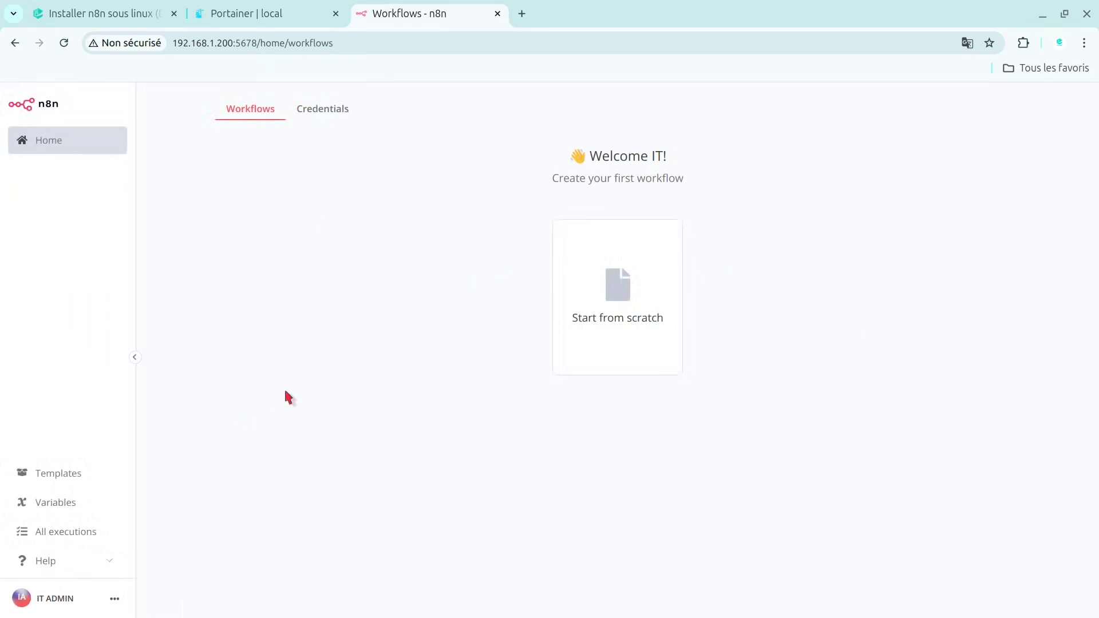
- Browse the n8n.io workflow templates in a new tab, then return to the Workflows tab
click(80, 475)
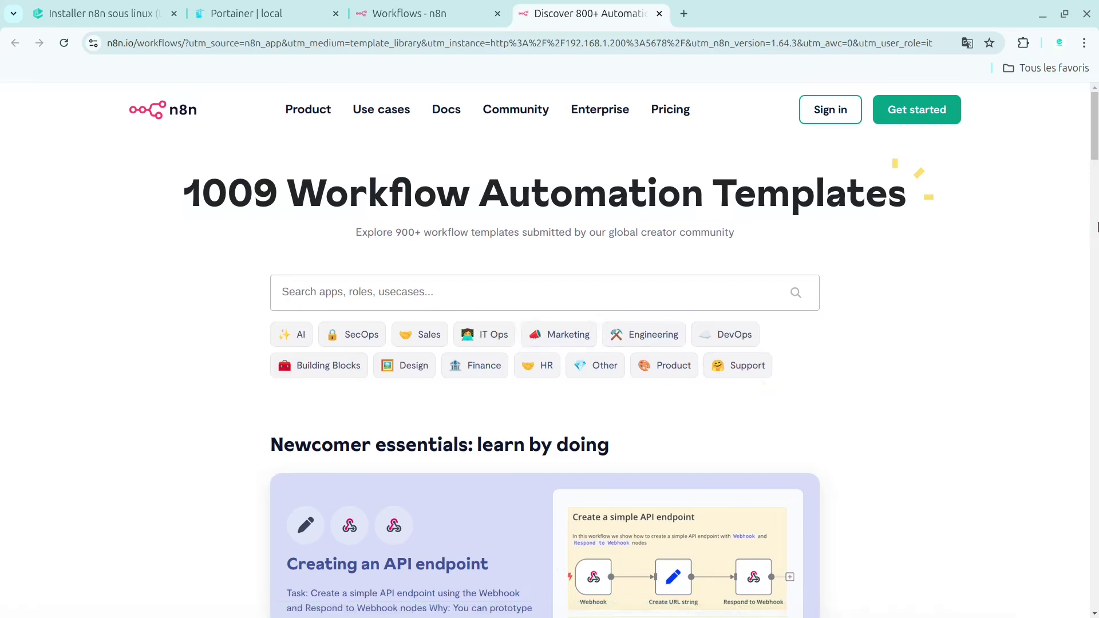
mouse_move(1097, 154)
mouse_down()
mouse_move(1096, 258)
mouse_move(1096, 166)
mouse_up()
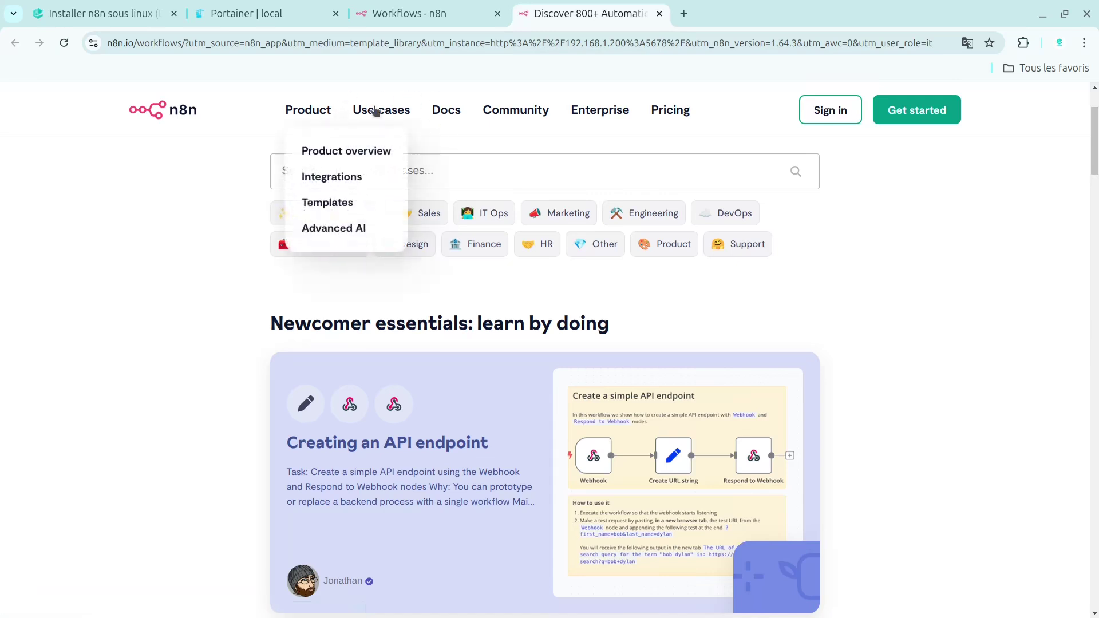
click(394, 7)
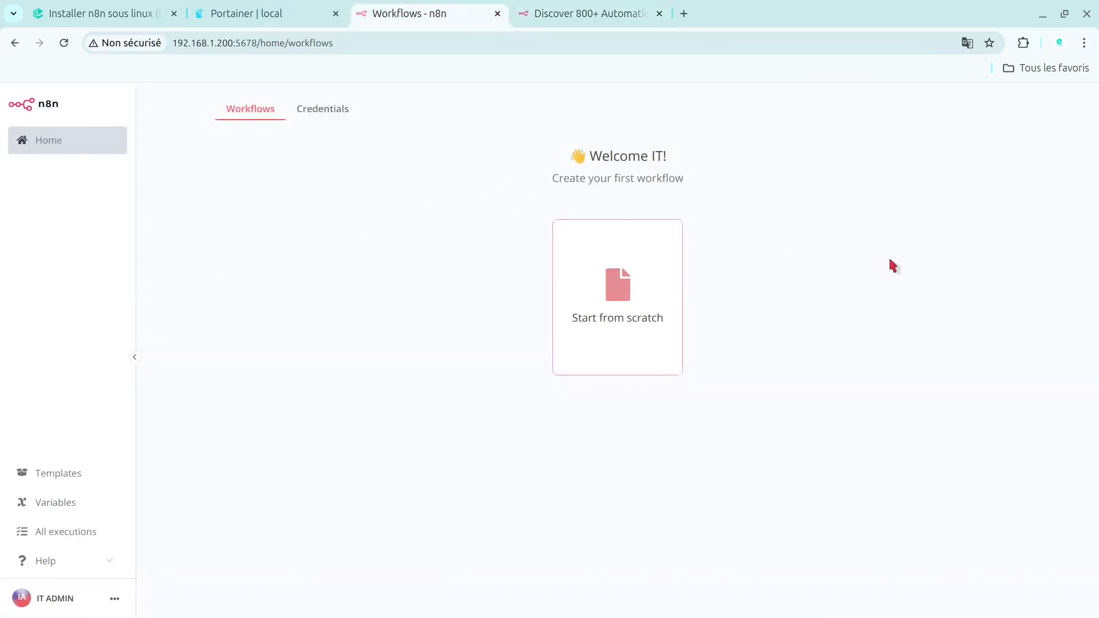
- Create a blank workflow and move the 'When clicking Test workflow' trigger to the left
click(601, 319)
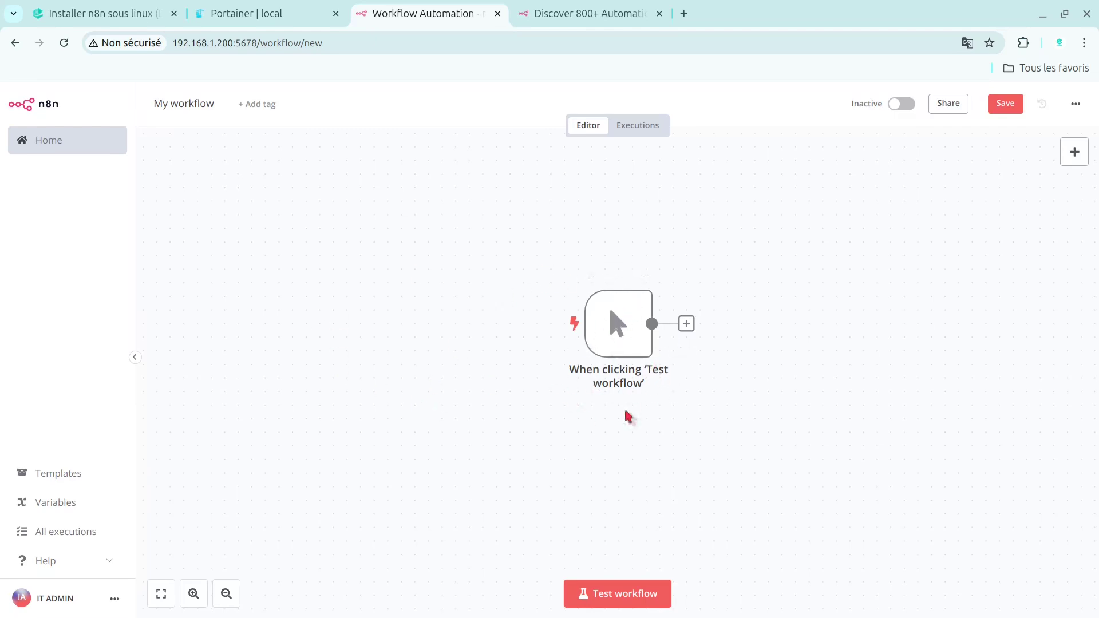
drag(624, 317, 366, 304)
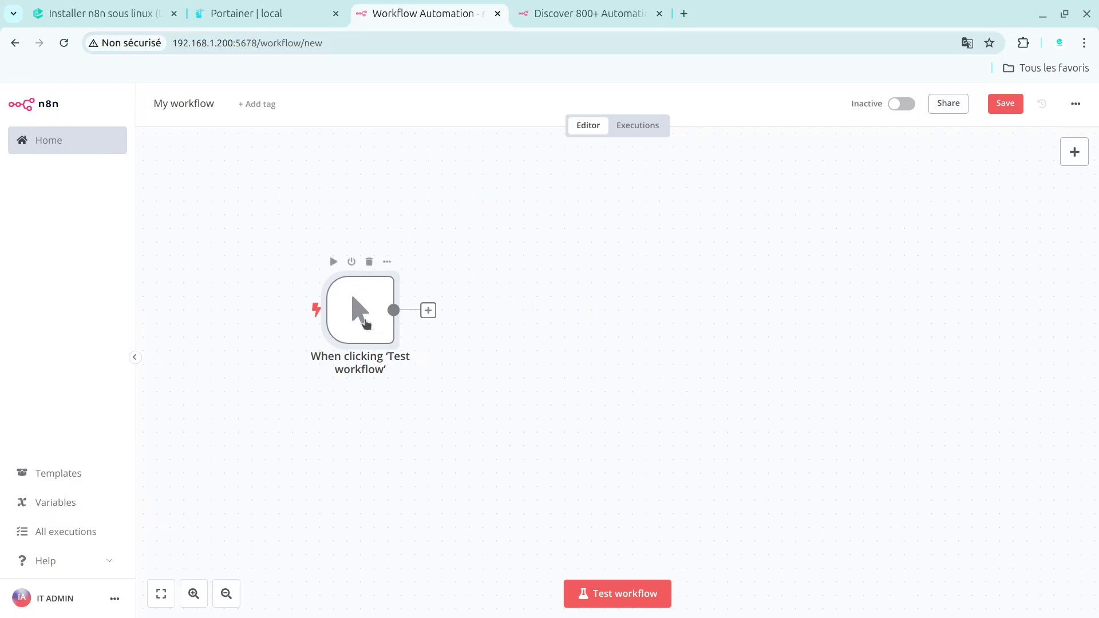
- List the 'Action in an app' nodes, preview Freshworks CRM's actions, and return to the list
click(1066, 158)
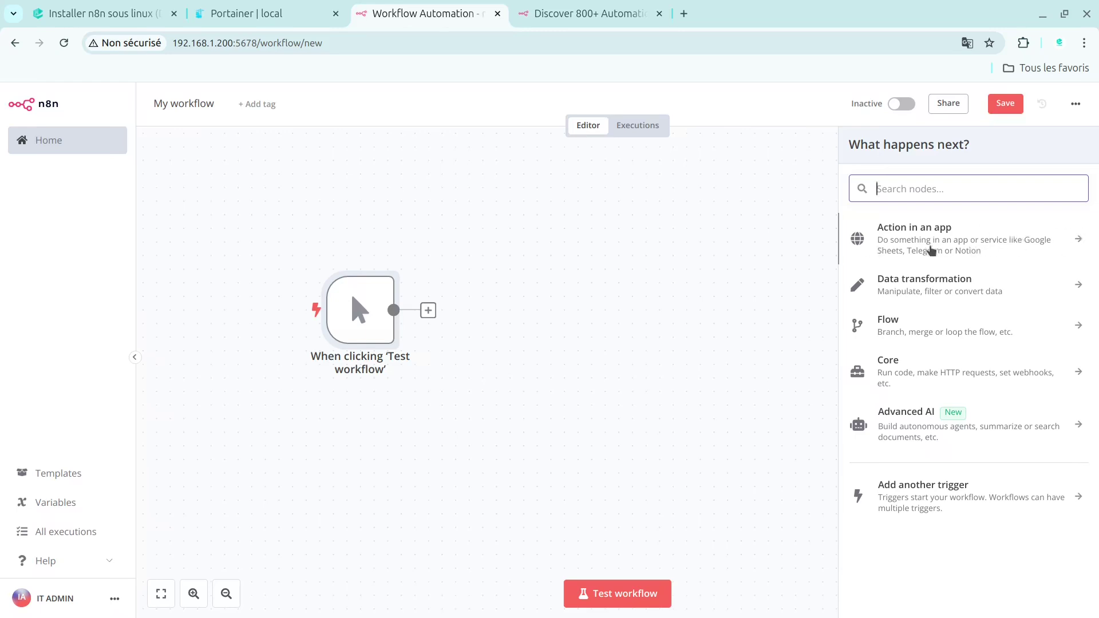
click(968, 248)
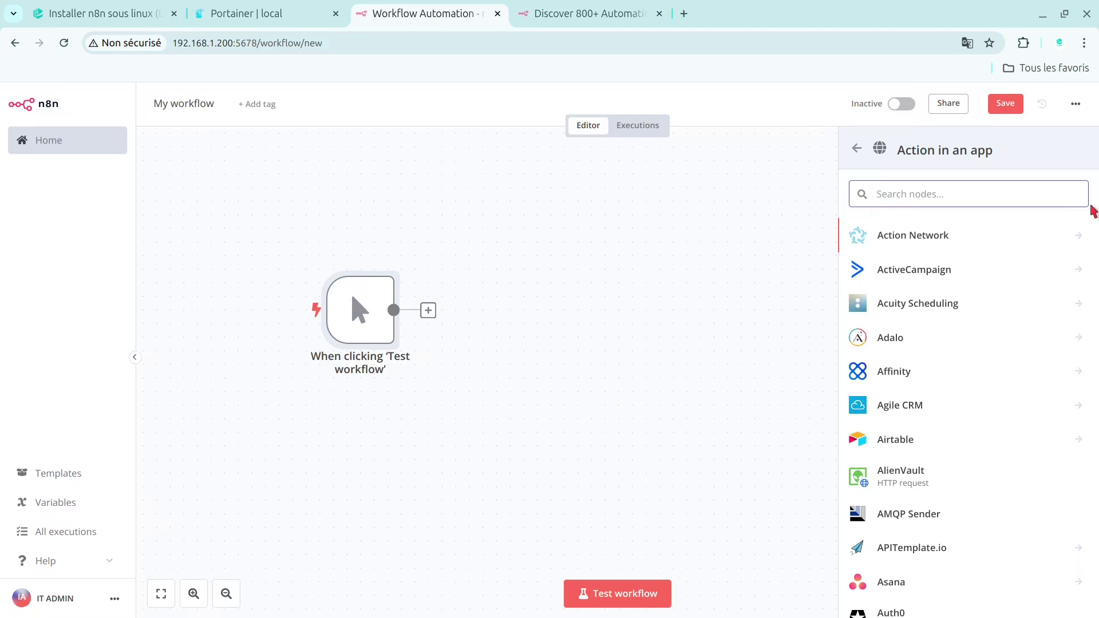
scroll(1093, 211, down, 20)
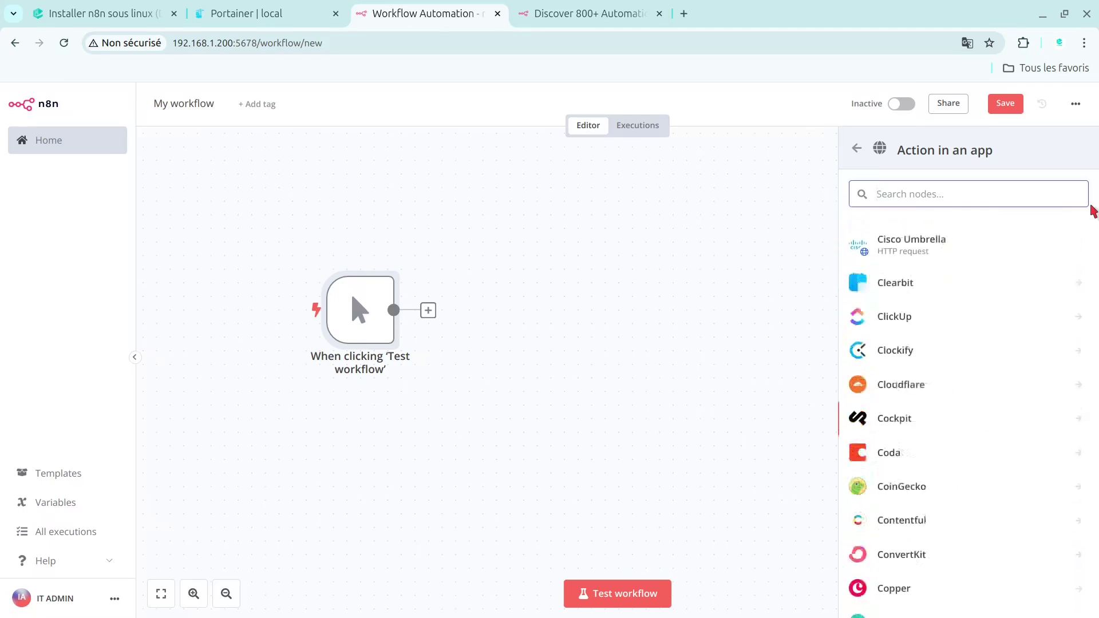
scroll(1093, 211, down, 15)
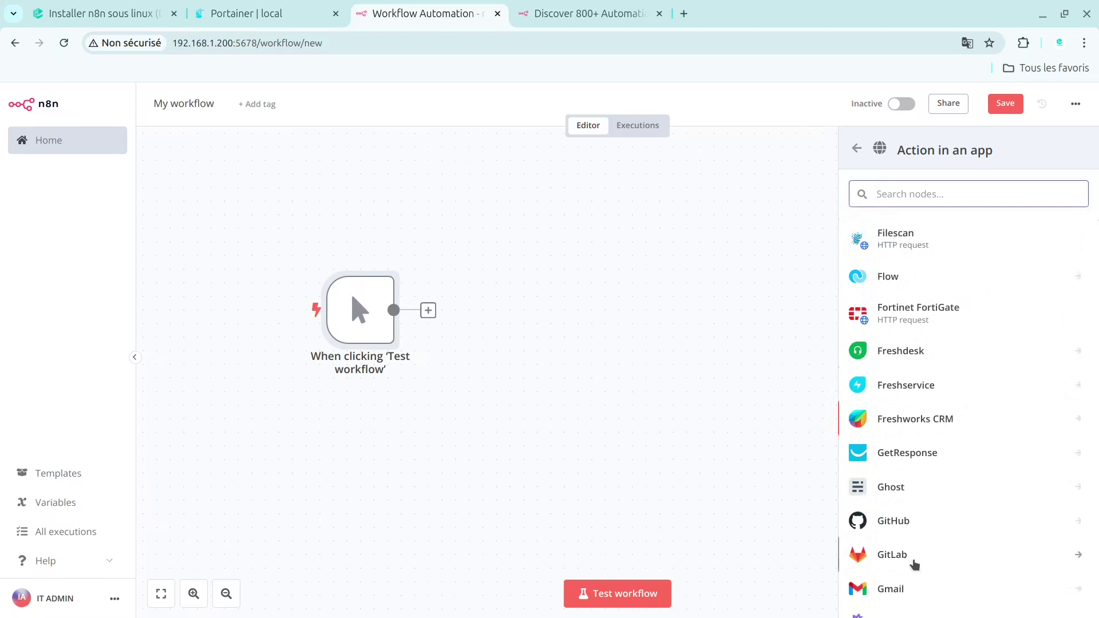
key(Return)
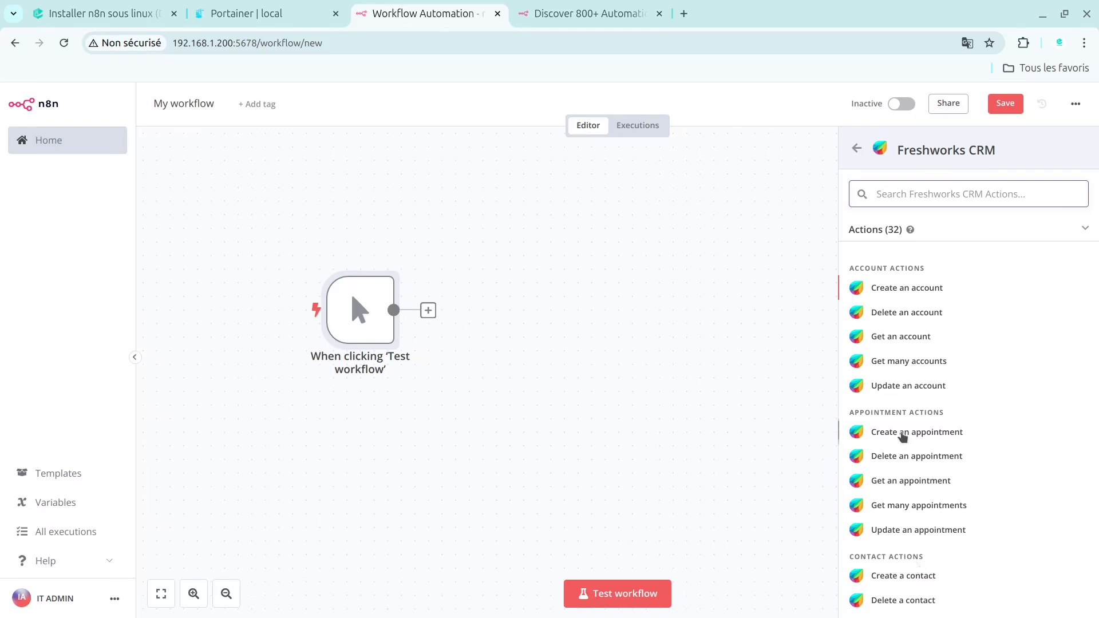
click(857, 148)
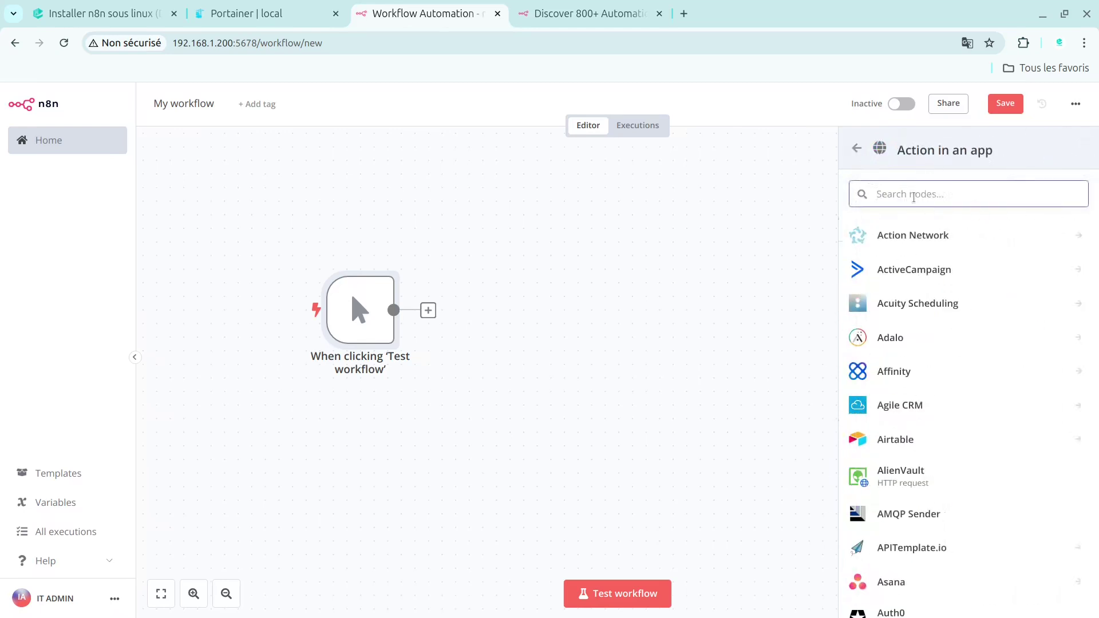
- Search 'wo' to preview WordPress's 12 post, page and user actions, then return to 'What happens next?'
text(zor)
key(BackSpace)
key(BackSpace)
key(BackSpace)
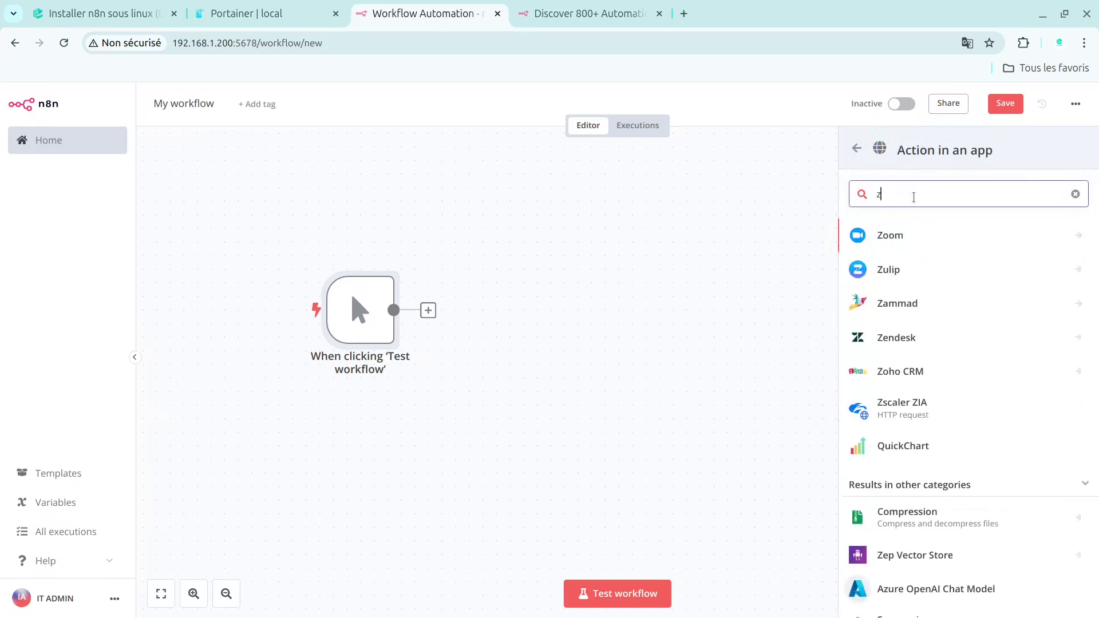
text(wo)
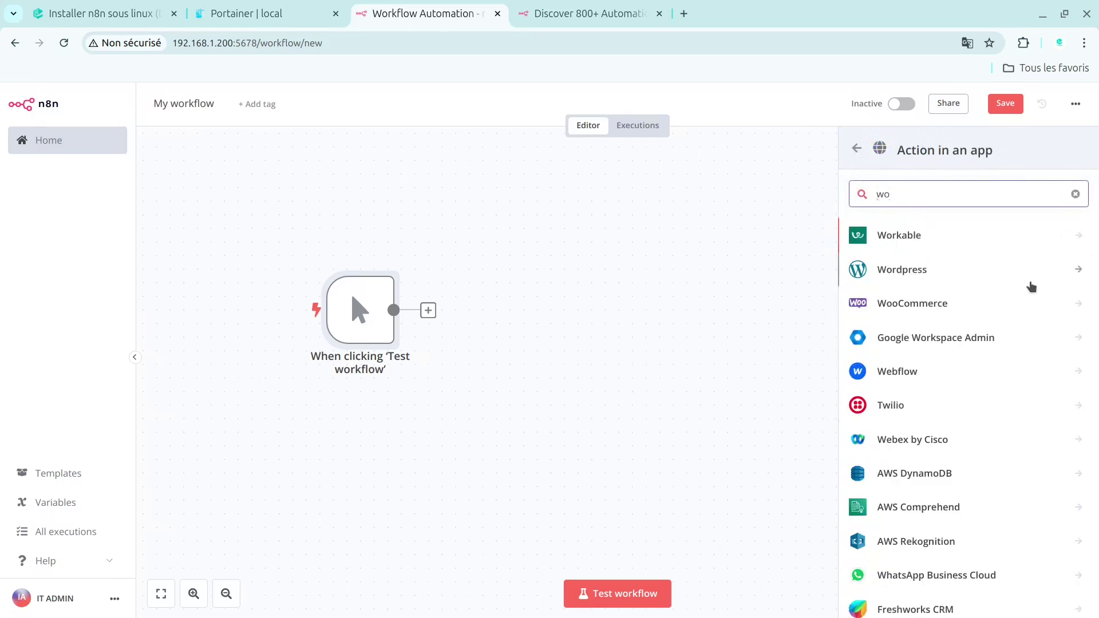
click(1072, 271)
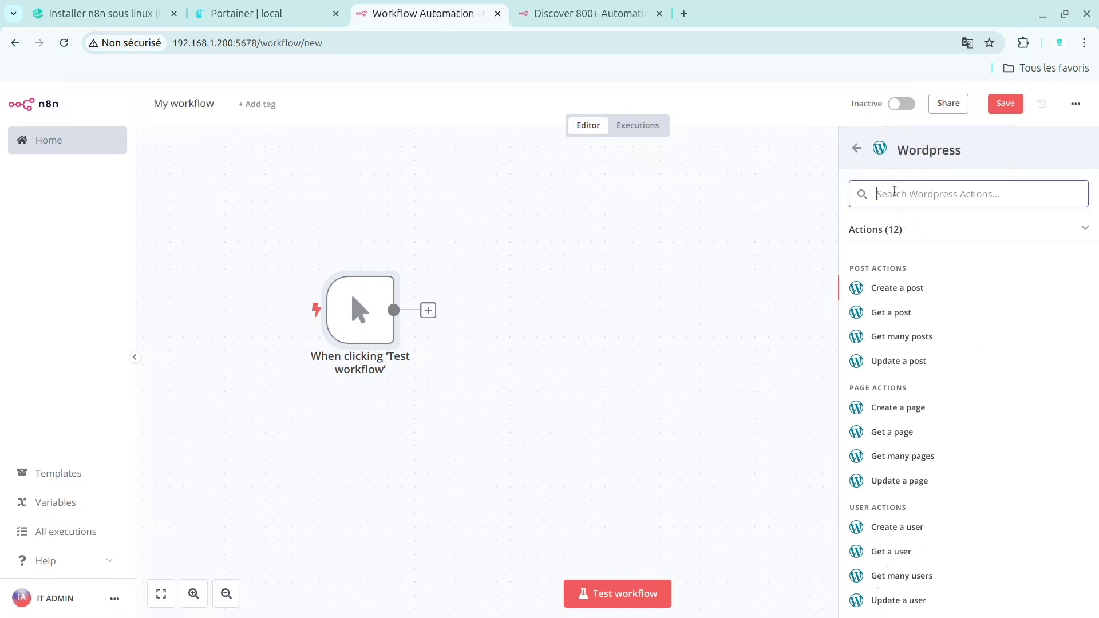
click(854, 151)
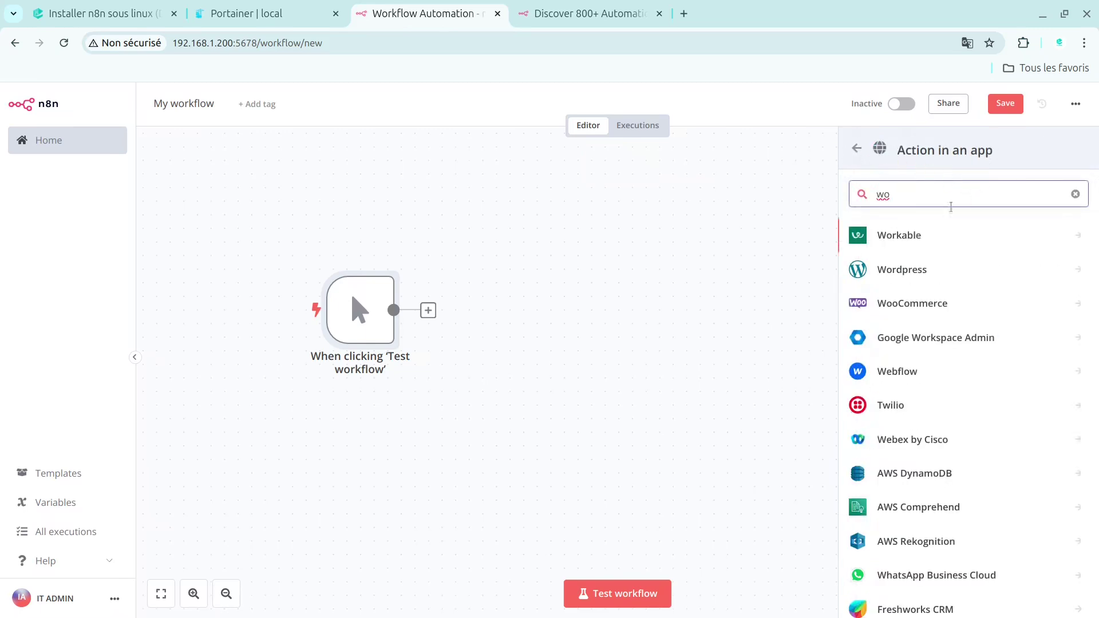
click(857, 150)
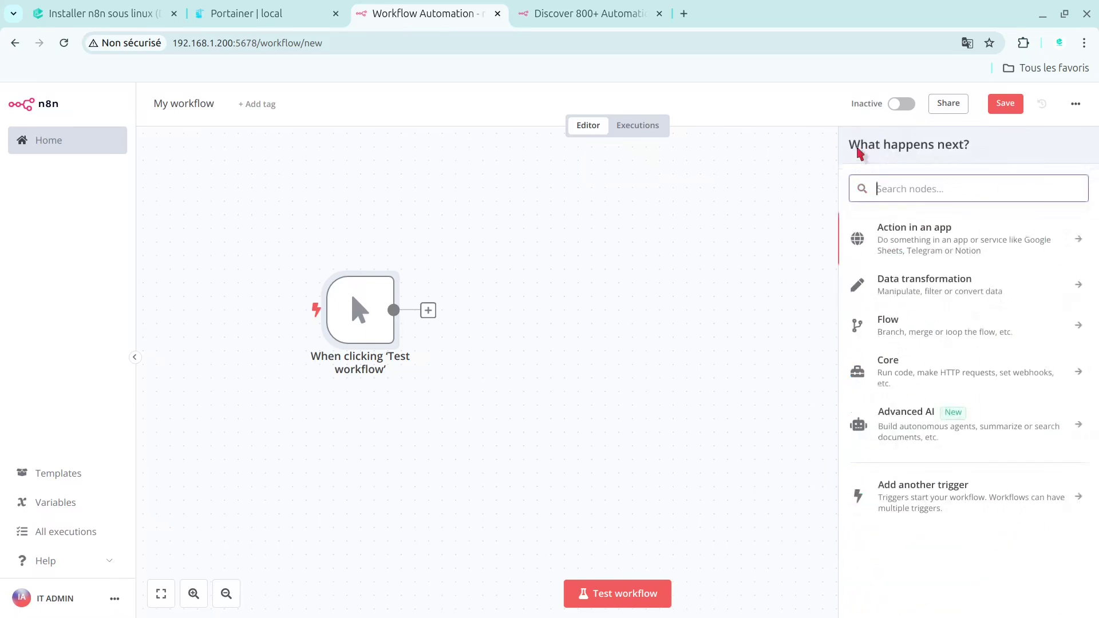
click(928, 240)
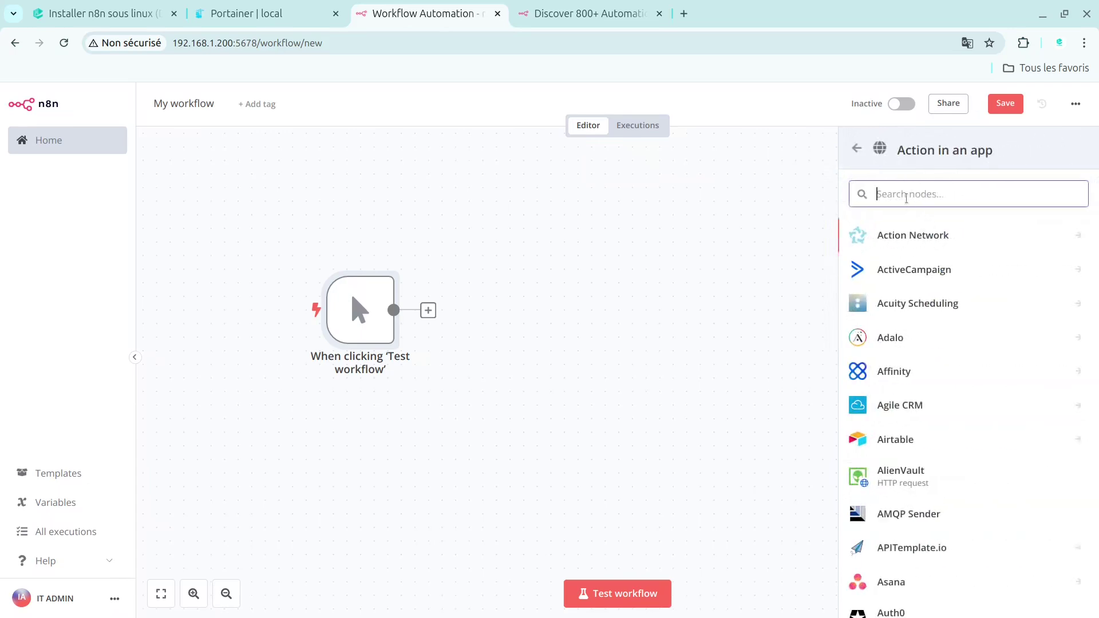
text(w)
key(BackSpace)
text(tw)
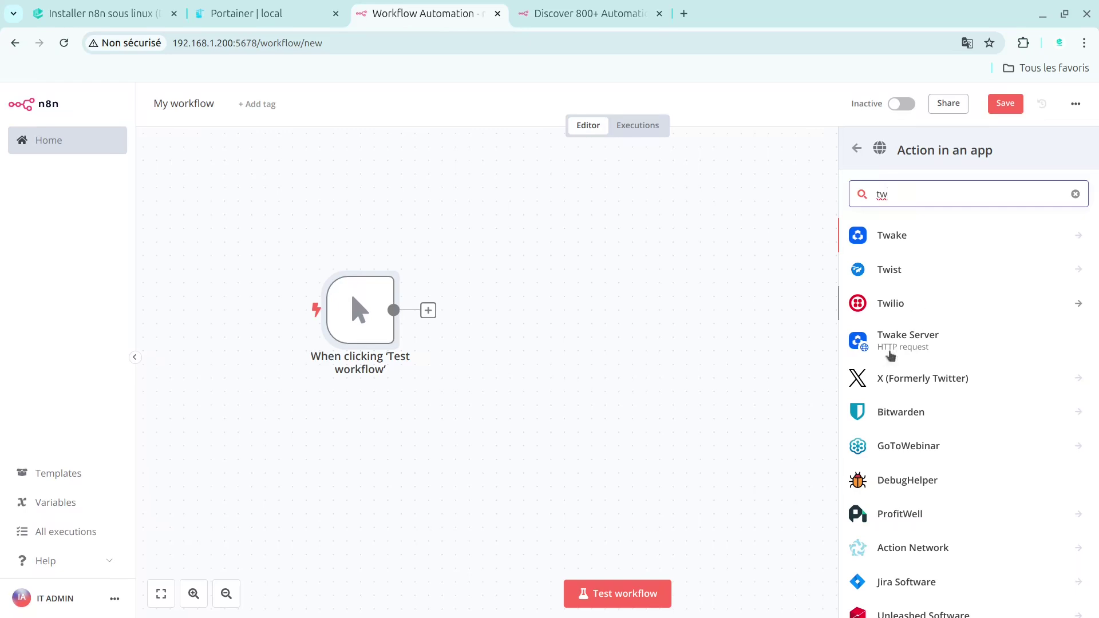
click(908, 416)
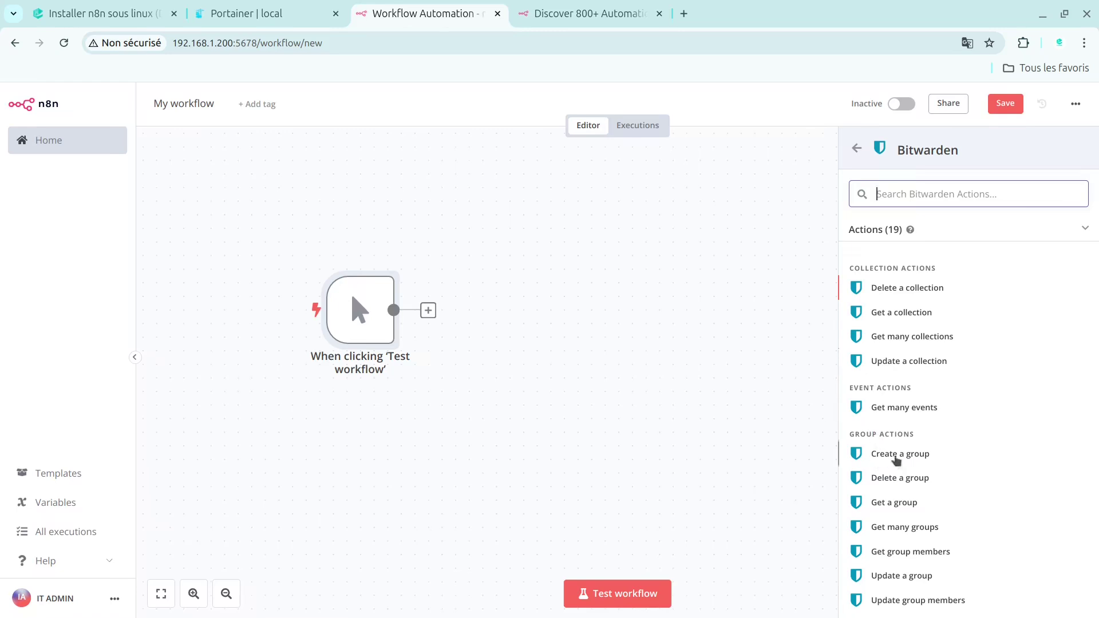
click(857, 151)
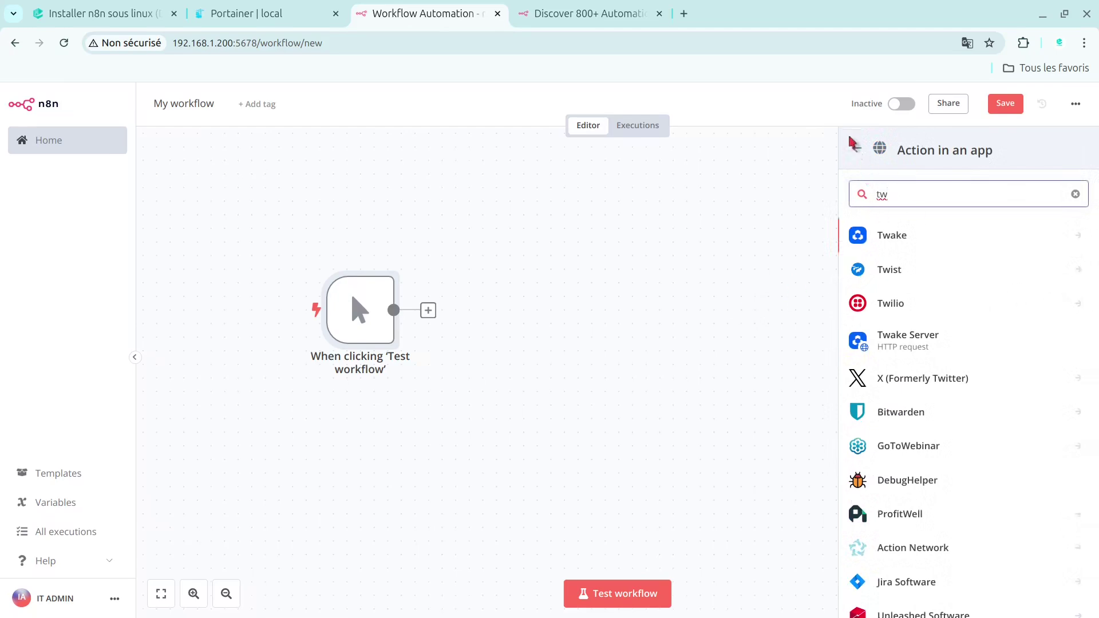
click(856, 148)
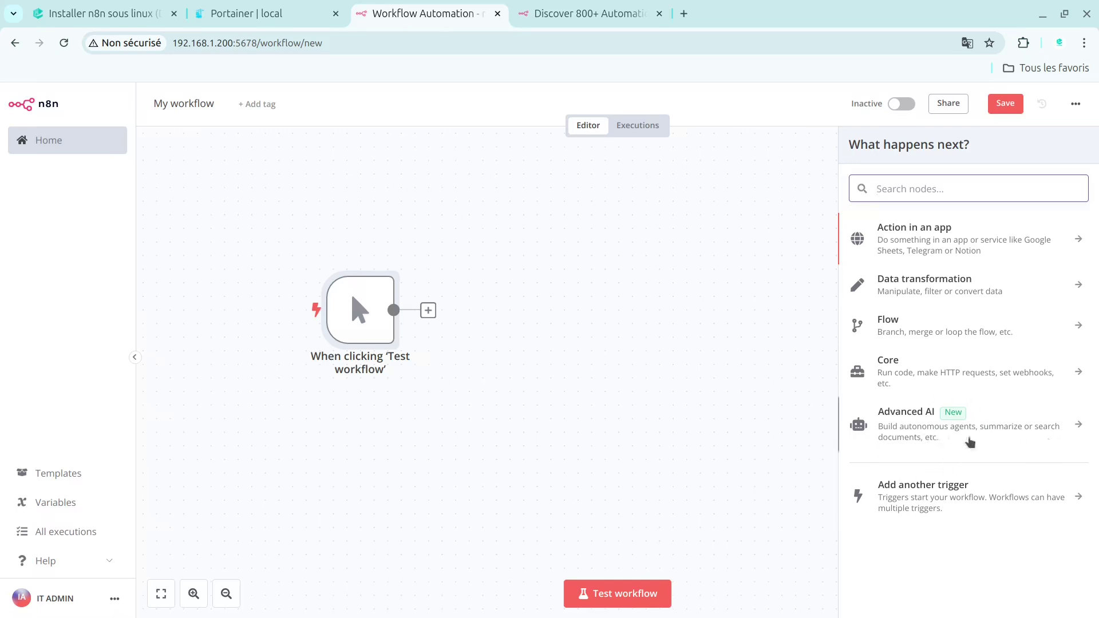
- Browse the Advanced AI nodes list, then close the node panel leaving only the manual trigger
click(1021, 439)
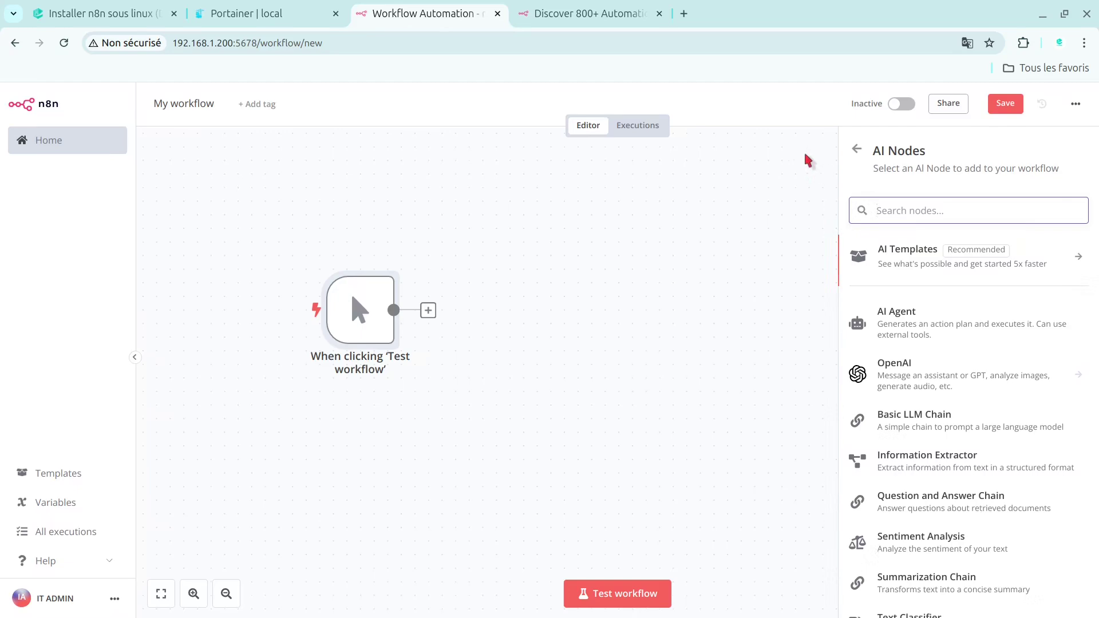
right_click(857, 157)
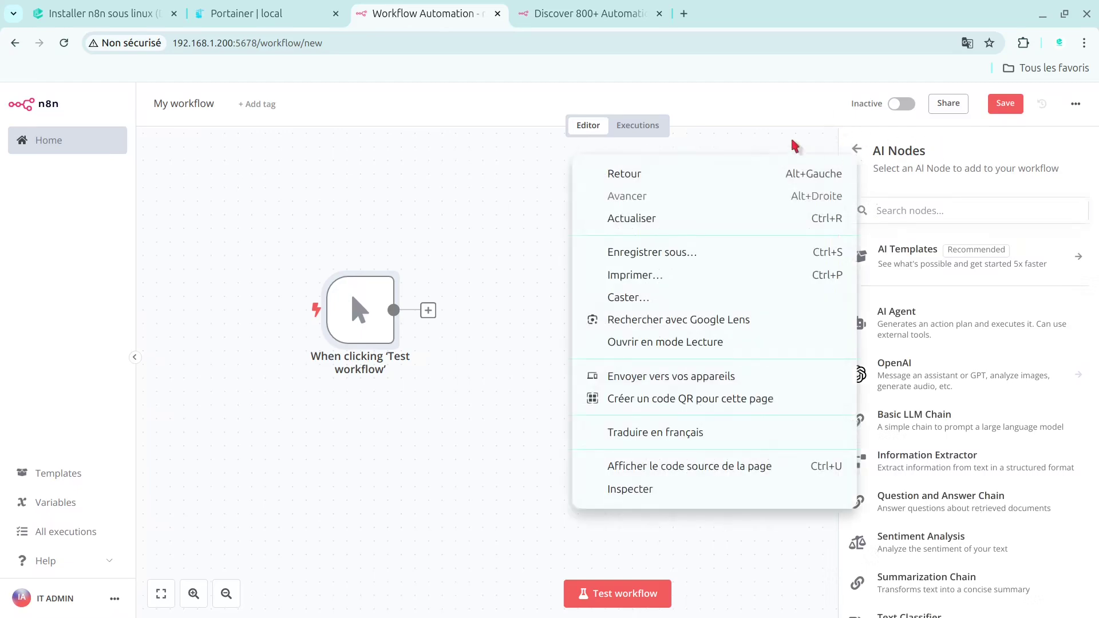
key(Escape)
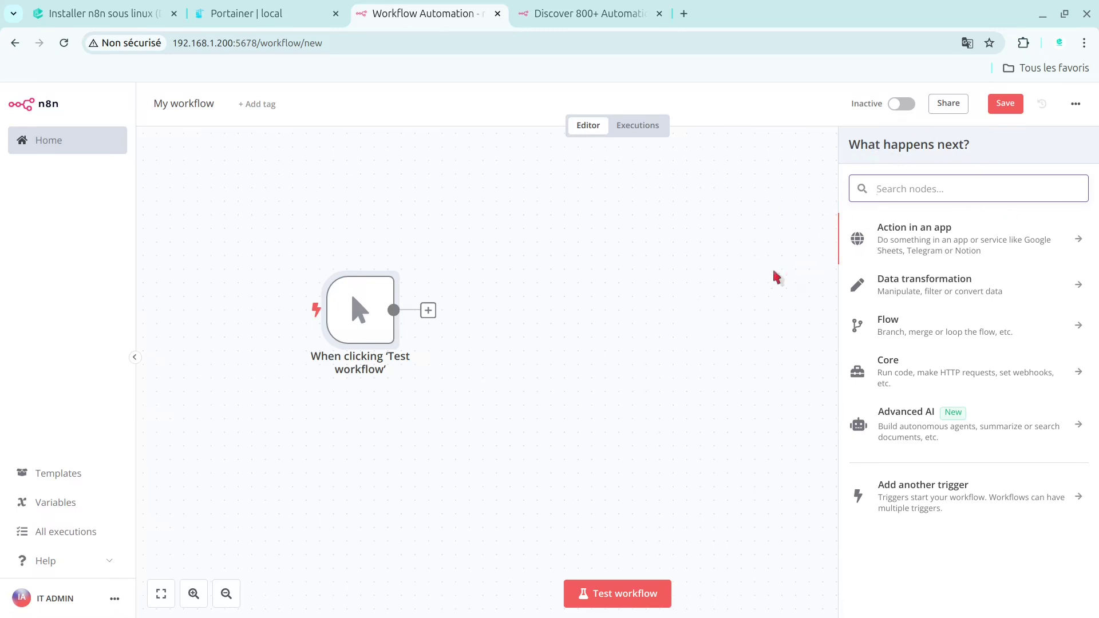
click(687, 243)
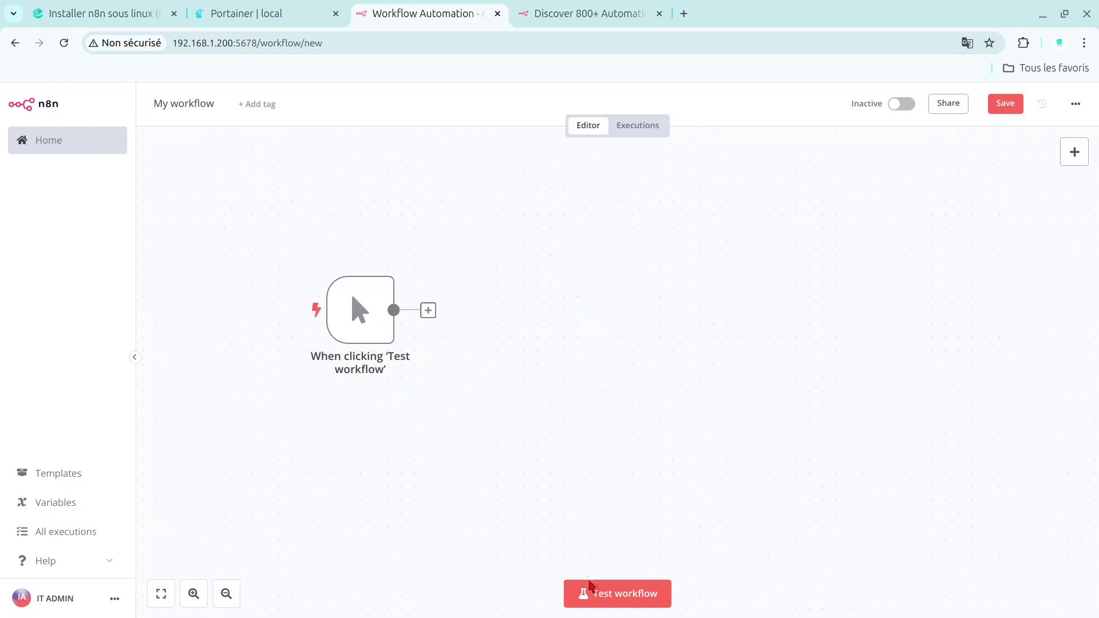
- Test-run the workflow so the manual trigger succeeds and outputs 1 item
click(607, 601)
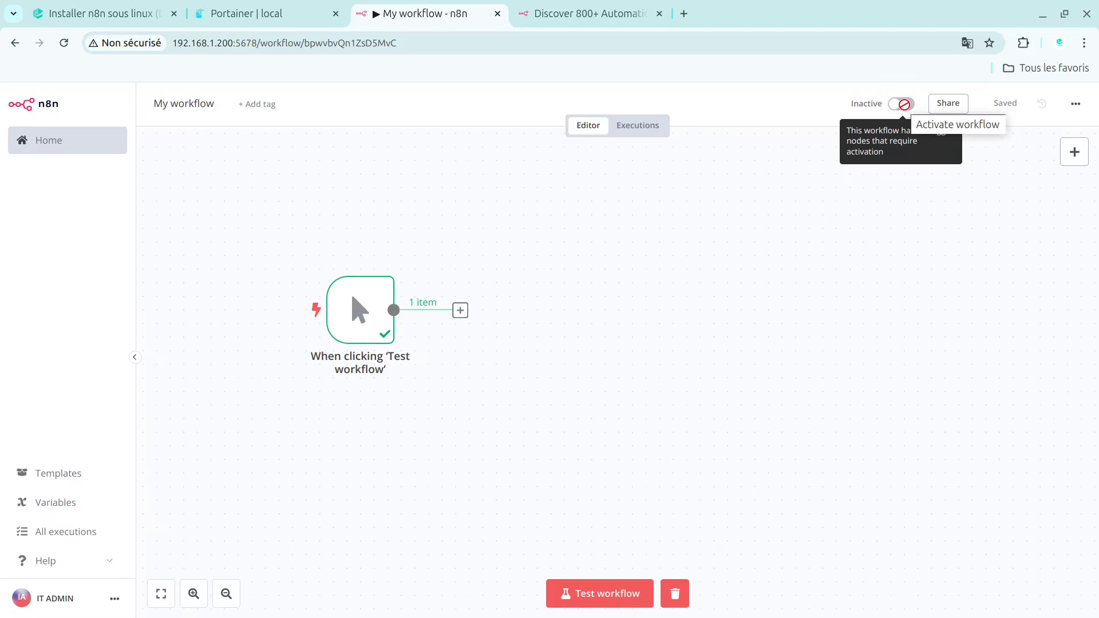
- Retitle the workflow from 'My workflow' to 'Mon flux', glancing at its options menu afterwards
click(213, 105)
key(BackSpace)
key(BackSpace)
key(BackSpace)
key(BackSpace)
key(BackSpace)
key(BackSpace)
key(BackSpace)
key(BackSpace)
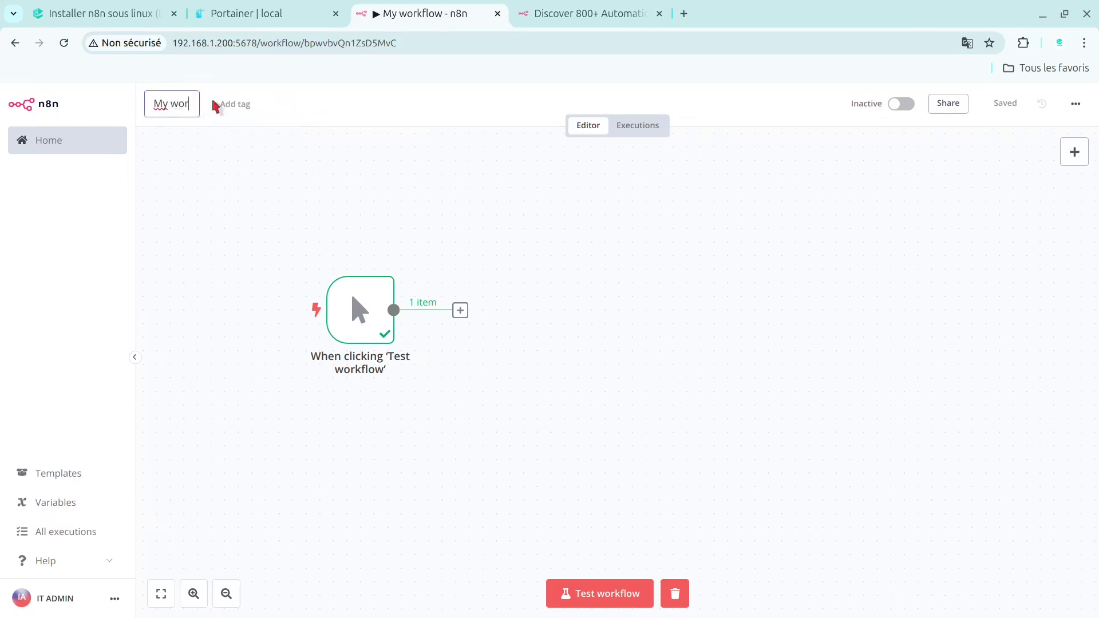
key(BackSpace)
key(BackSpace)
key(BackSpace)
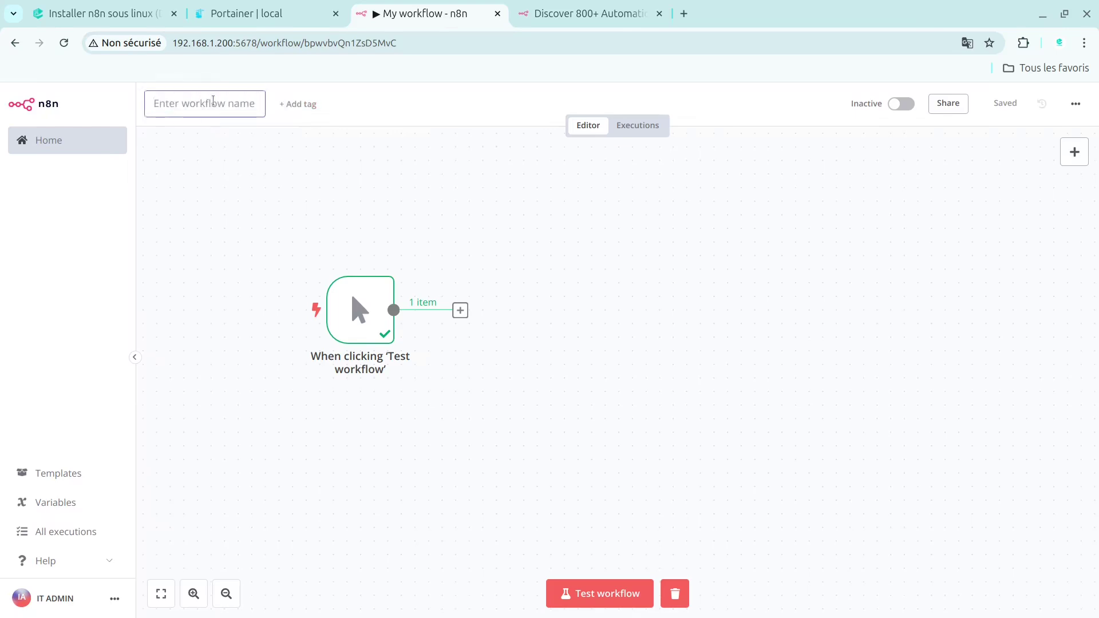
text(Mon)
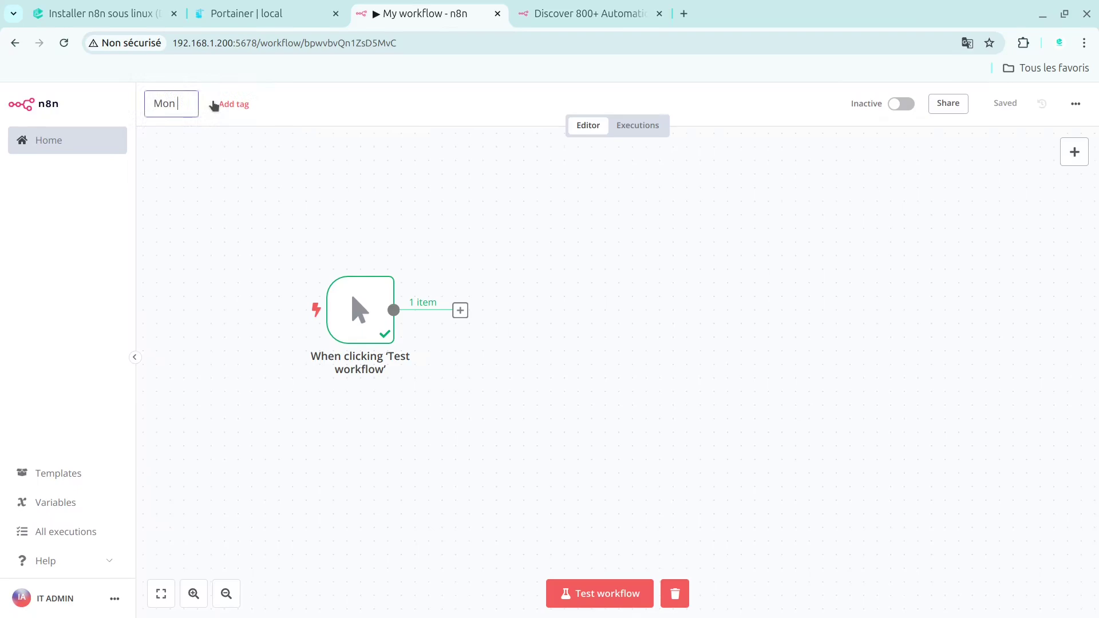
text( flux)
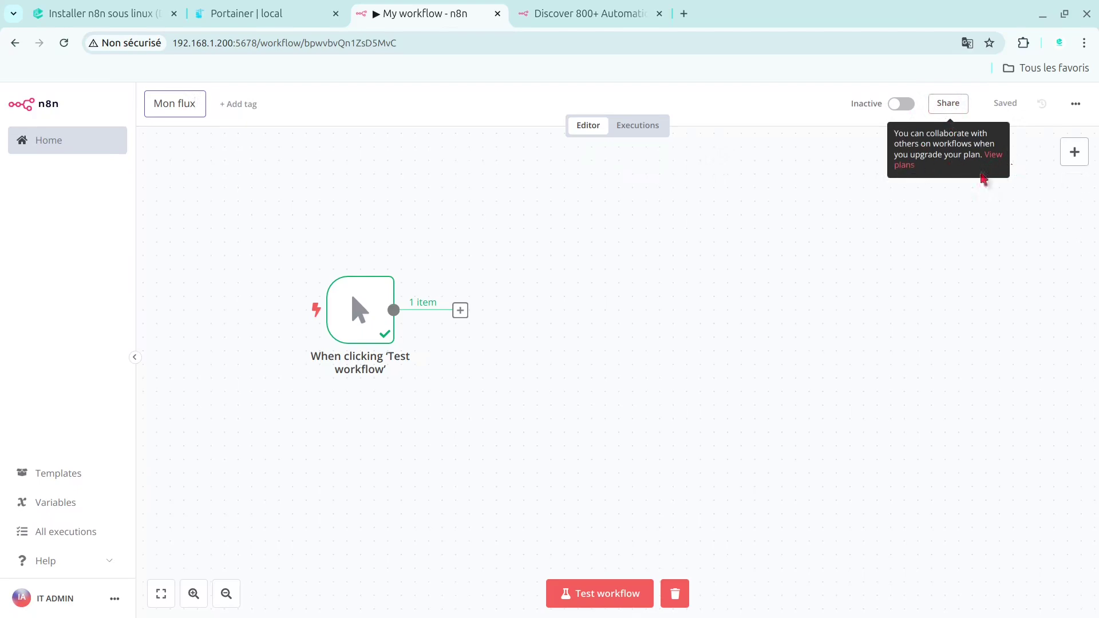
click(1076, 105)
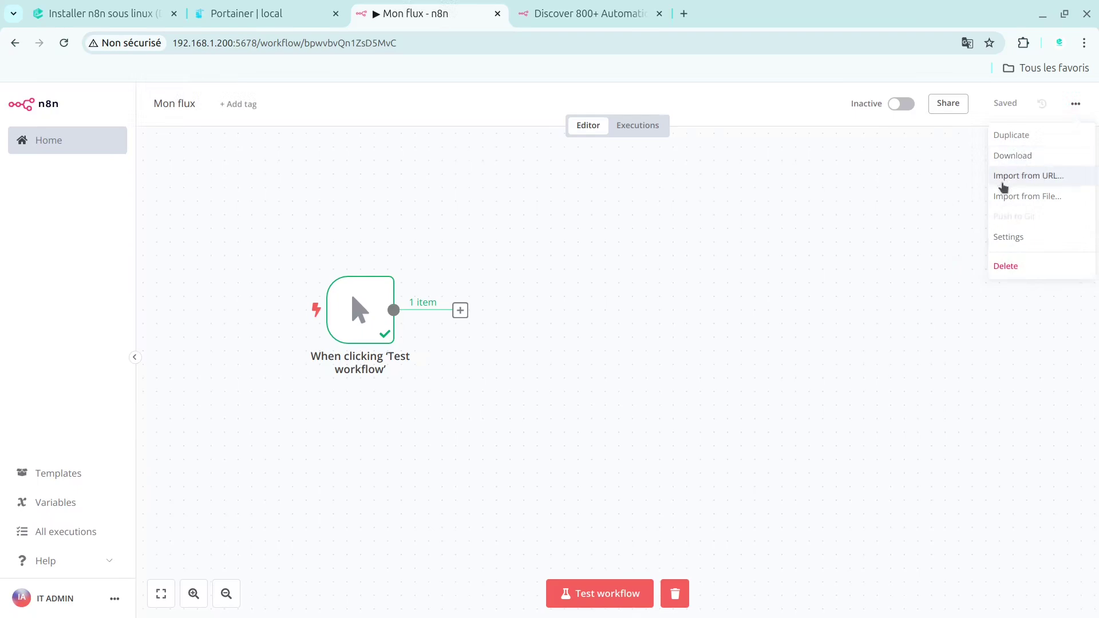
click(908, 227)
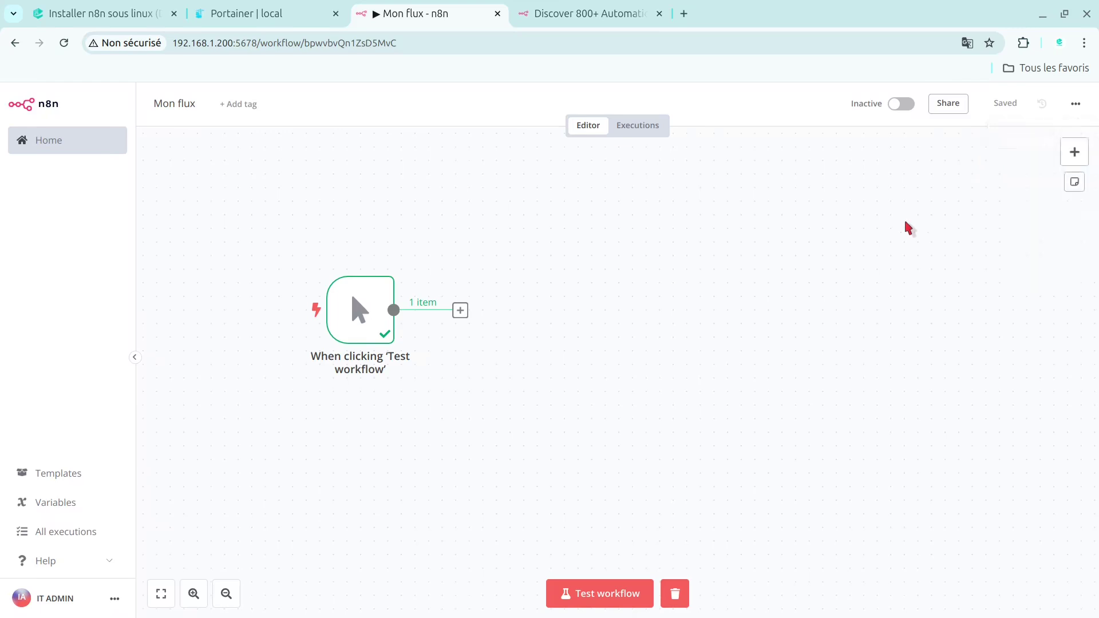